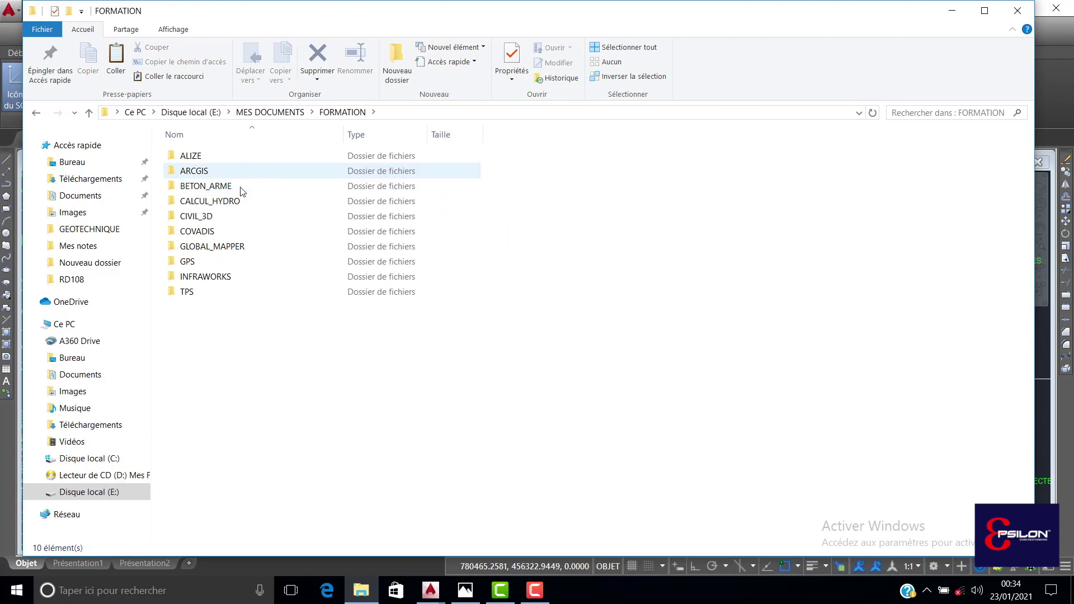
# Open the RD108 project folder inside COVADIS > AUTOPISTE.
pyautogui.doubleClick(260, 231)
pyautogui.click(206, 174)
pyautogui.doubleClick(206, 174)
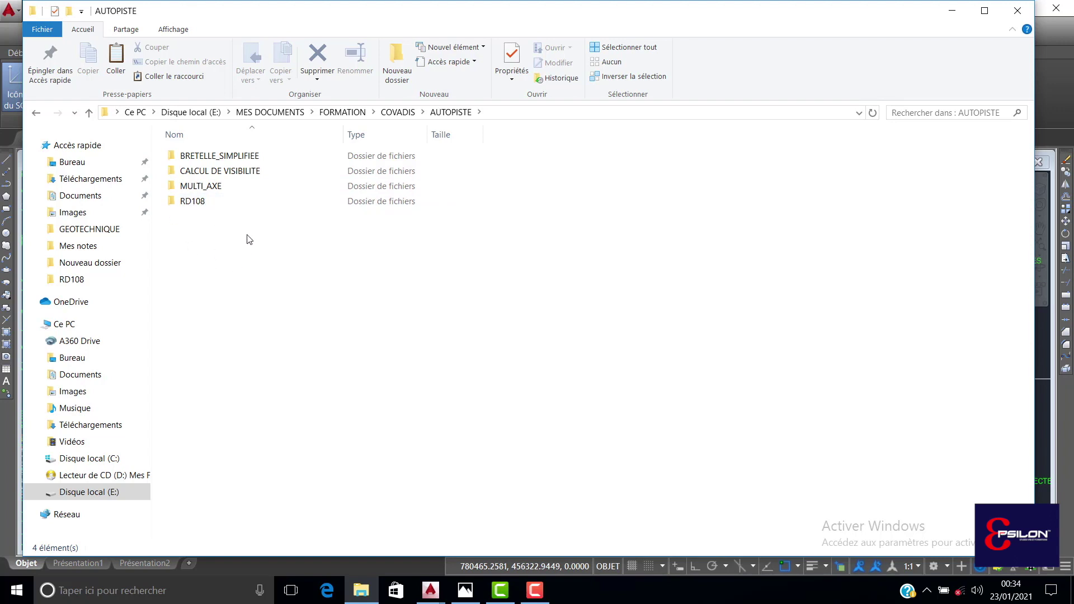
pyautogui.doubleClick(216, 204)
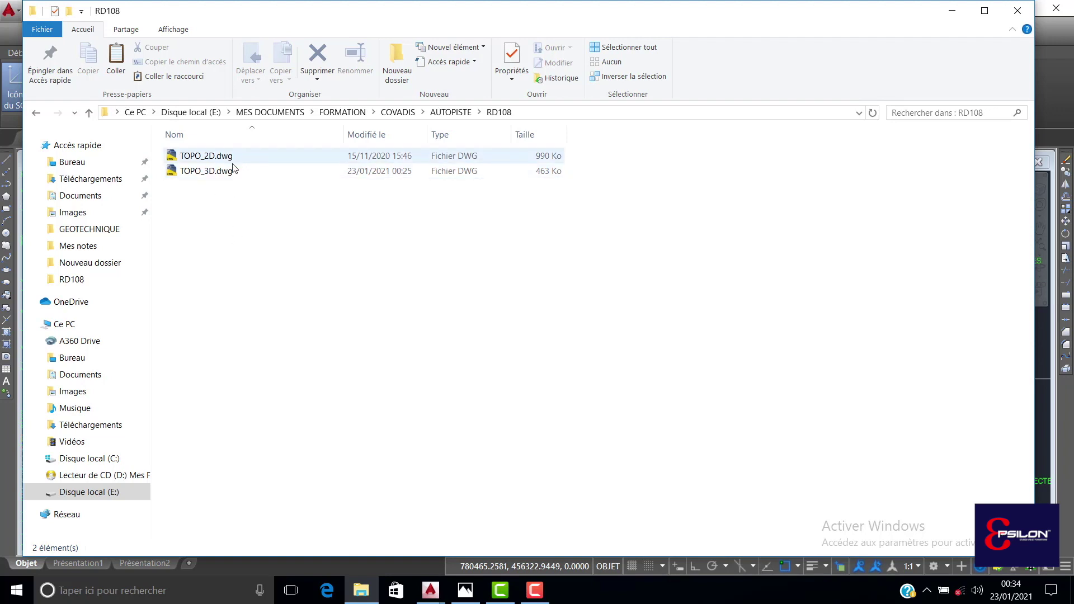
# Create a new folder named XREF in the RD108 folder.
pyautogui.rightClick(238, 233)
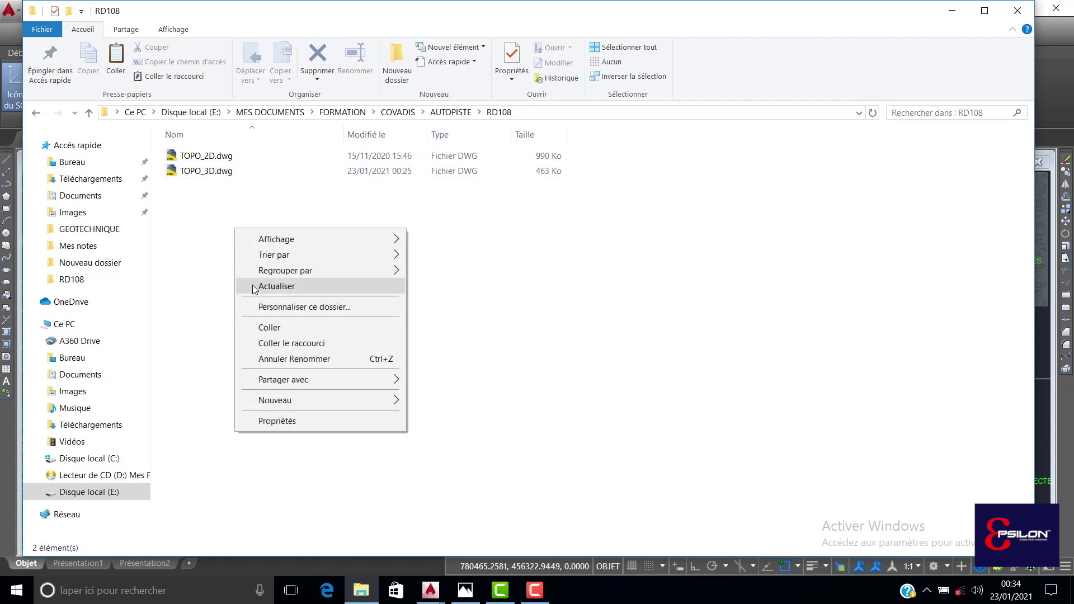
pyautogui.moveTo(342, 400)
pyautogui.click(442, 174)
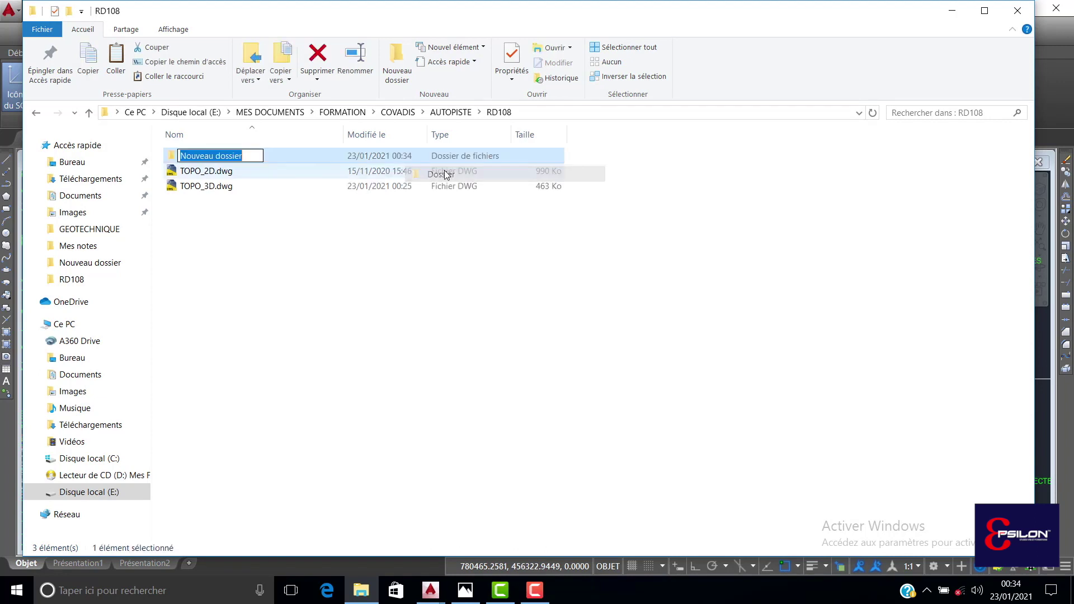
pyautogui.write('XR')
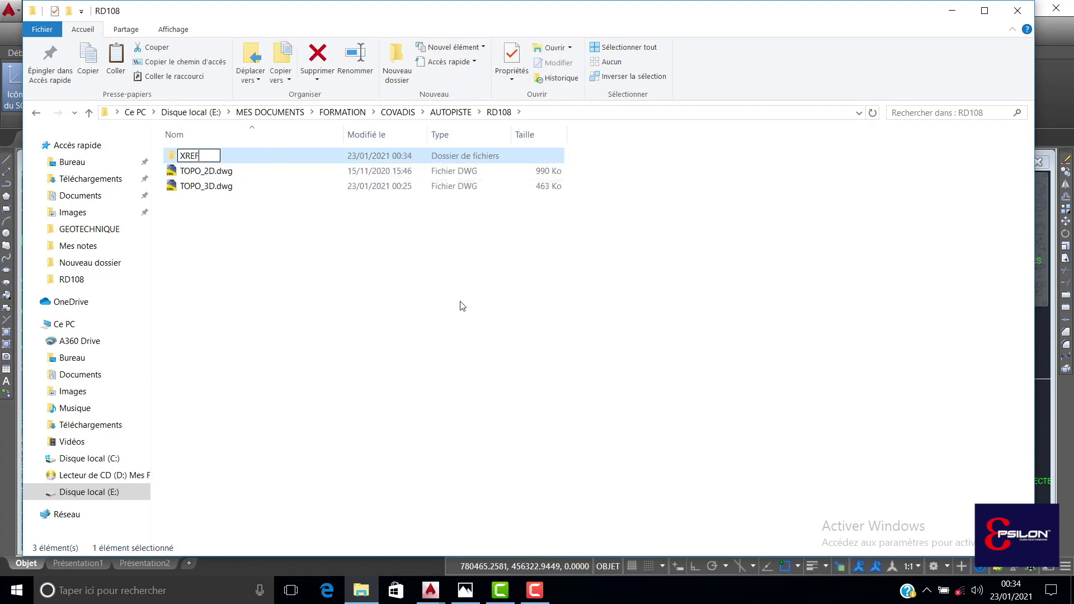
pyautogui.write('EF')
# Move TOPO_2D.dwg and TOPO_3D.dwg into the XREF folder and close the file window.
pyautogui.click(259, 253)
pyautogui.moveTo(247, 267); pyautogui.dragTo(218, 162)
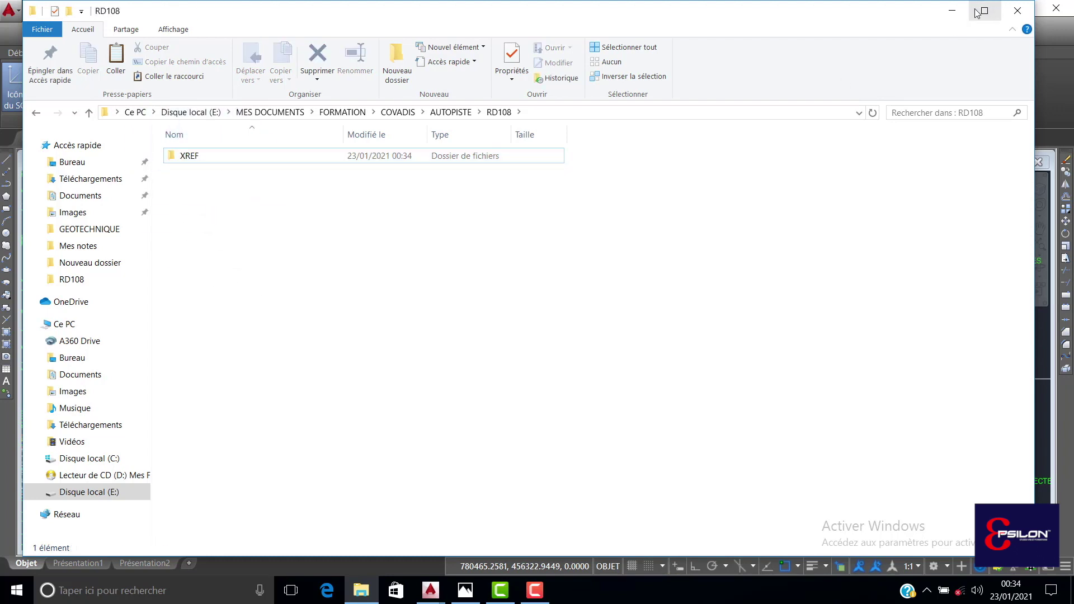
pyautogui.click(1017, 10)
# Close all open drawings, including 01.dwg and 20.dwg, without saving their changes.
pyautogui.click(1037, 162)
pyautogui.click(580, 331)
pyautogui.click(691, 162)
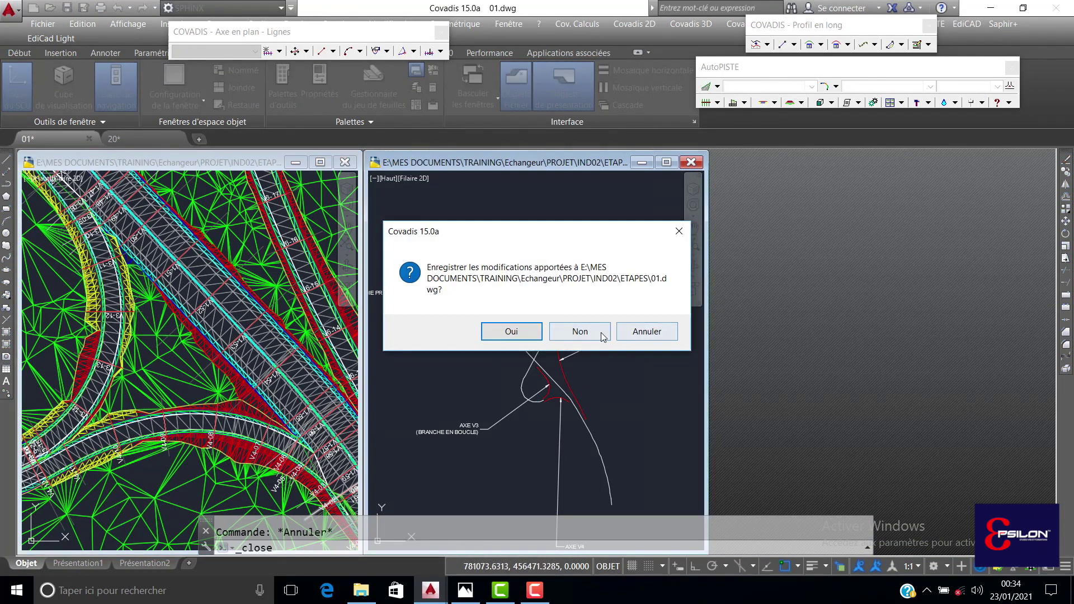
pyautogui.click(601, 332)
pyautogui.click(345, 162)
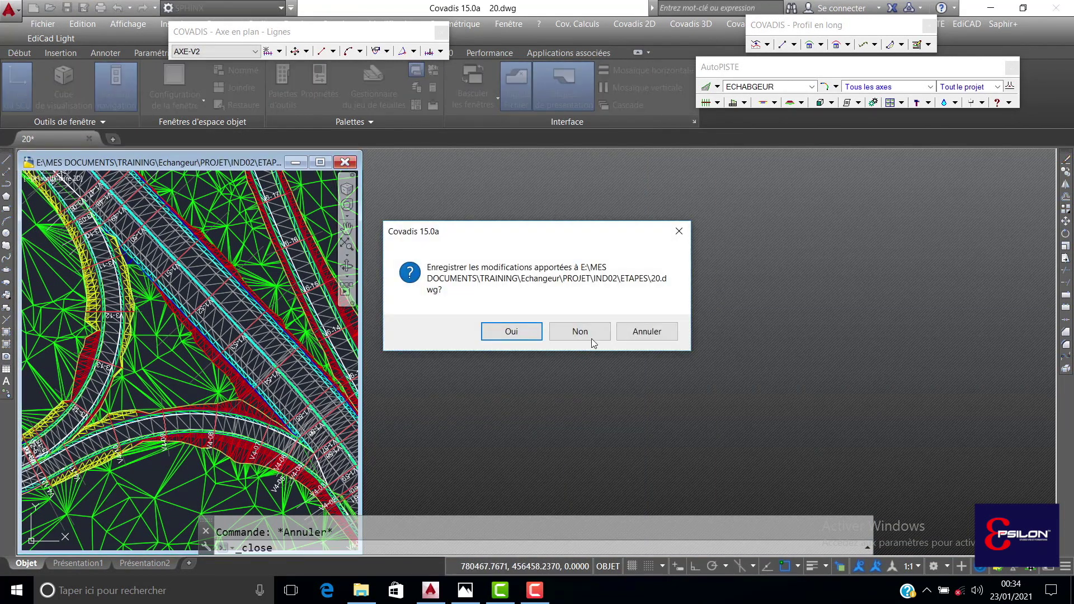
pyautogui.click(579, 331)
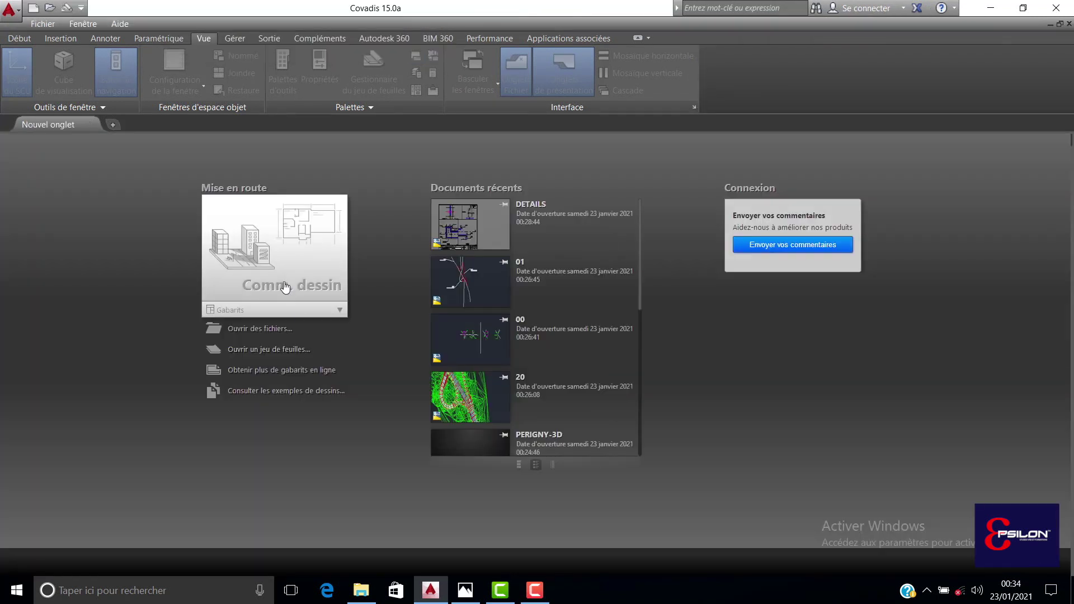
# Start a new blank drawing and maximize its window.
pyautogui.click(286, 287)
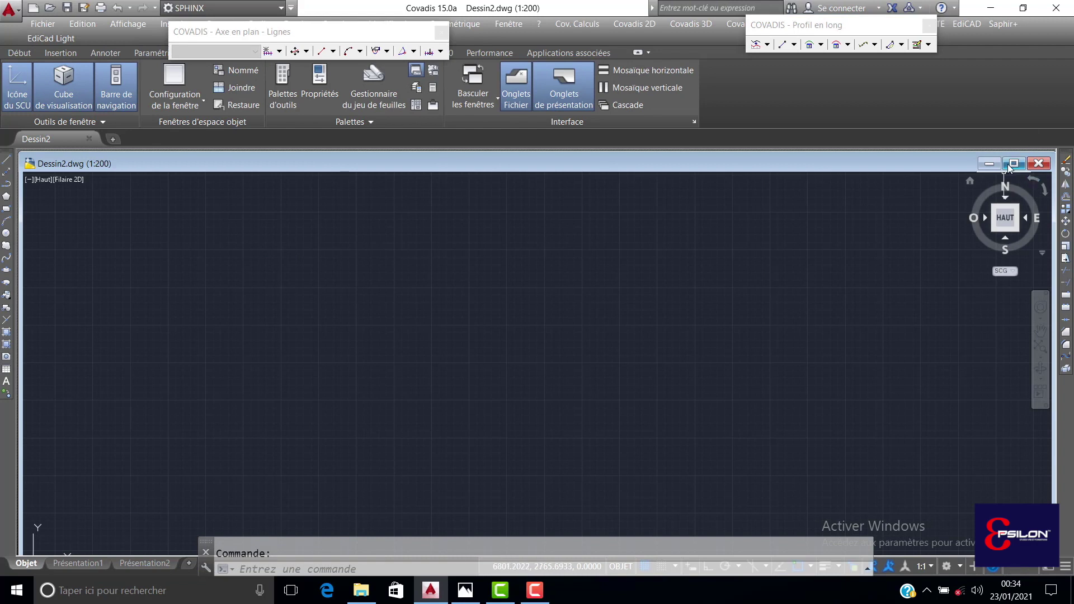
pyautogui.click(1013, 164)
pyautogui.click(290, 276)
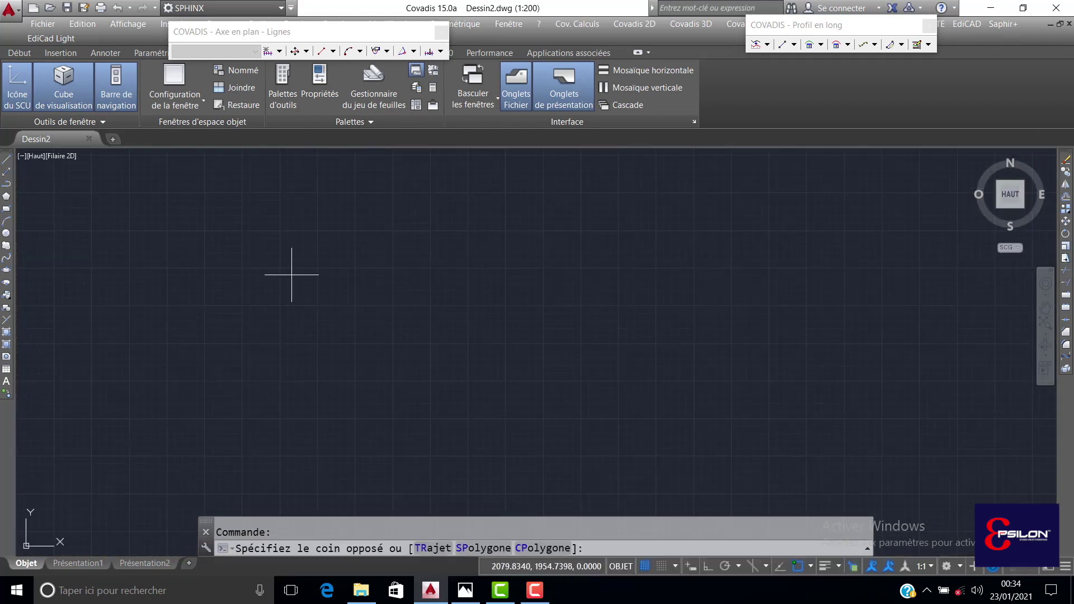
pyautogui.click(270, 247)
pyautogui.click(230, 290)
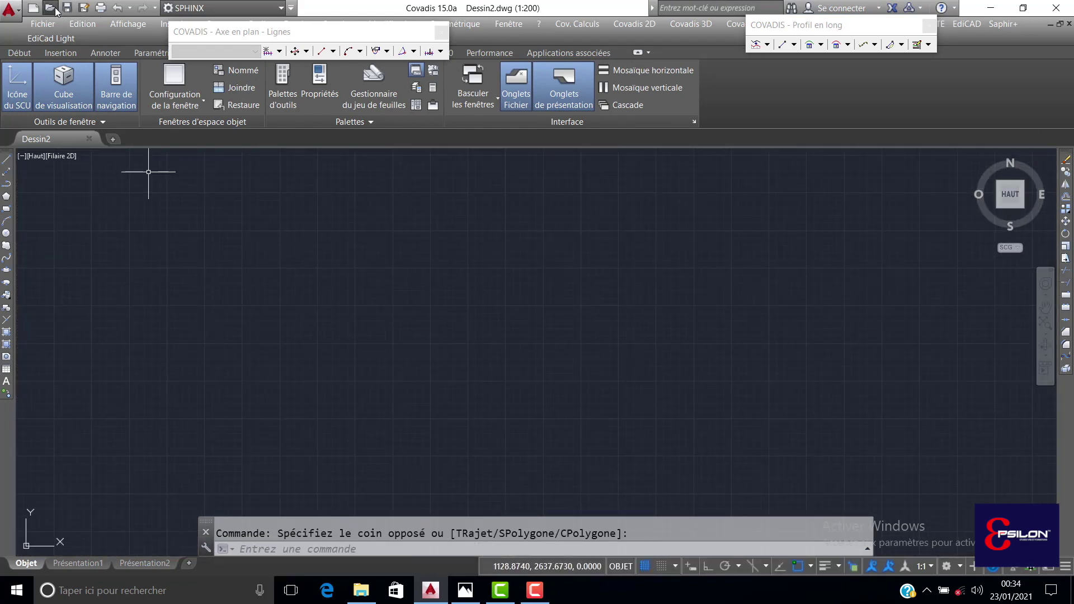
# Open TOPO_2D.dwg from MES DOCUMENTS > FORMATION > COVADIS > AUTOPISTE > RD108 > XREF.
pyautogui.click(56, 9)
pyautogui.moveTo(441, 165)
pyautogui.mouseDown()
pyautogui.moveTo(381, 199)
pyautogui.moveTo(439, 190)
pyautogui.moveTo(392, 144)
pyautogui.moveTo(400, 192)
pyautogui.moveTo(427, 149)
pyautogui.mouseUp()
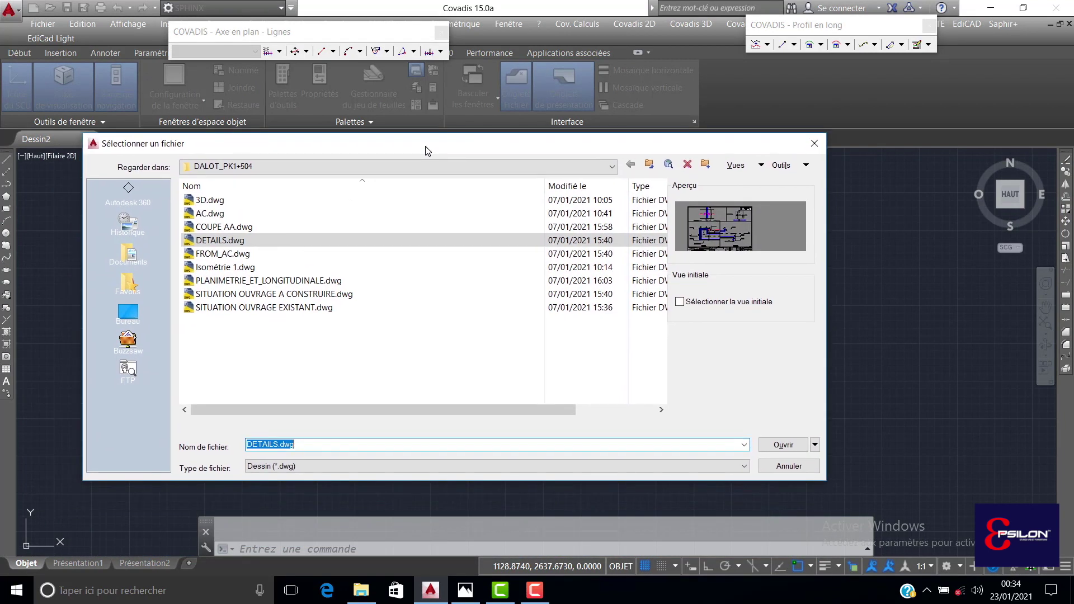
pyautogui.click(420, 166)
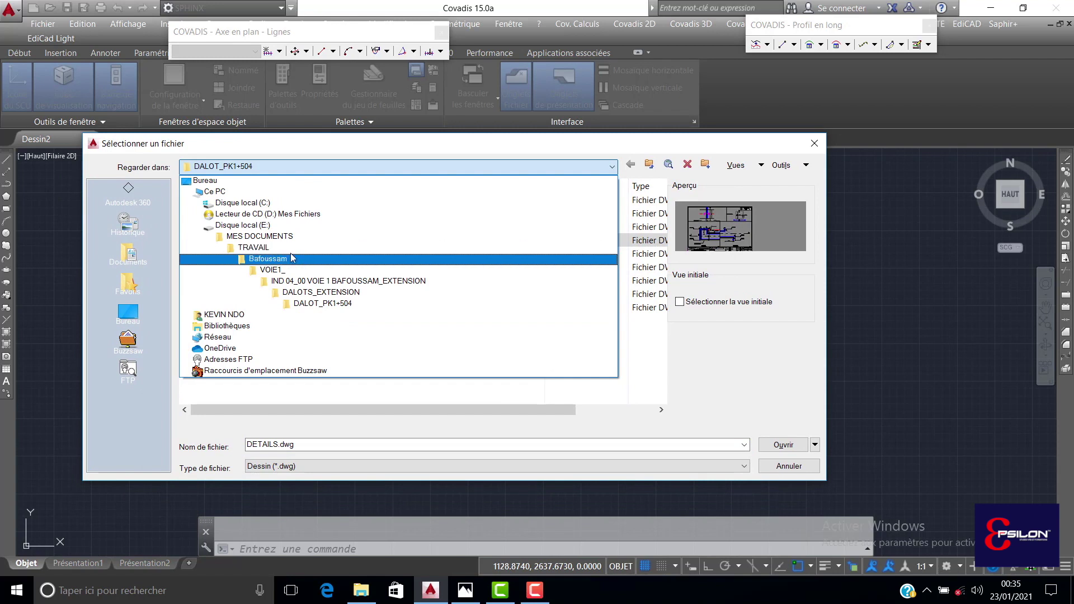
pyautogui.click(281, 238)
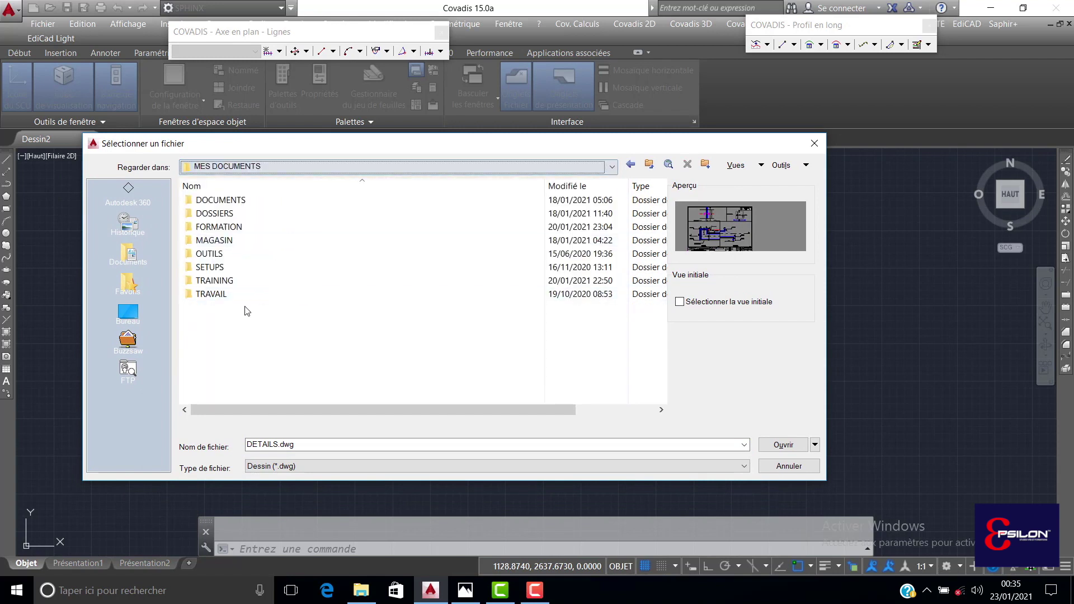
pyautogui.doubleClick(229, 228)
pyautogui.doubleClick(245, 272)
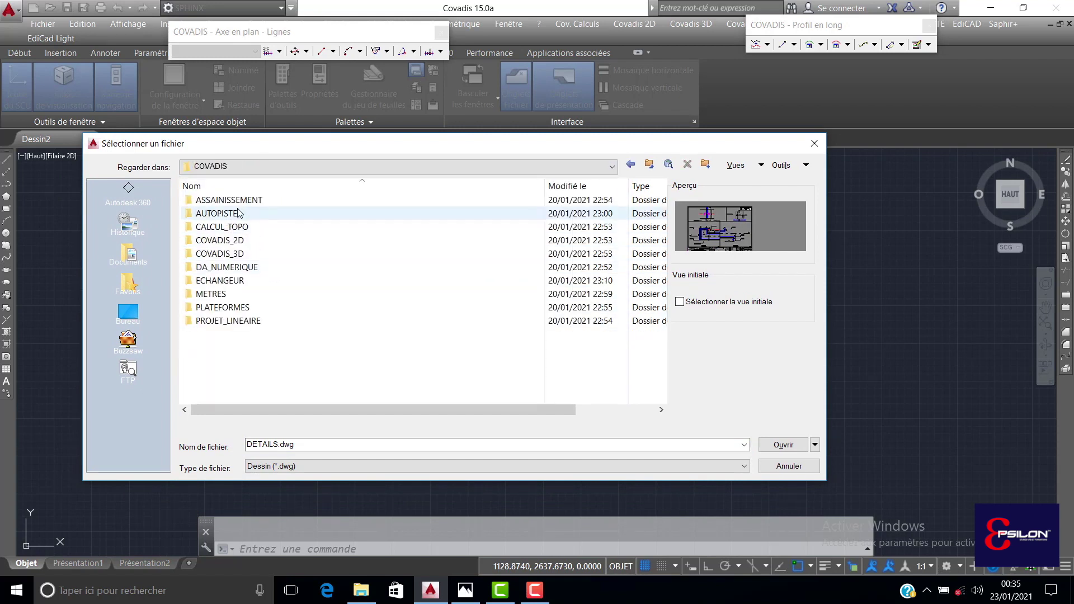
pyautogui.doubleClick(240, 213)
pyautogui.doubleClick(227, 240)
pyautogui.doubleClick(224, 202)
pyautogui.click(224, 199)
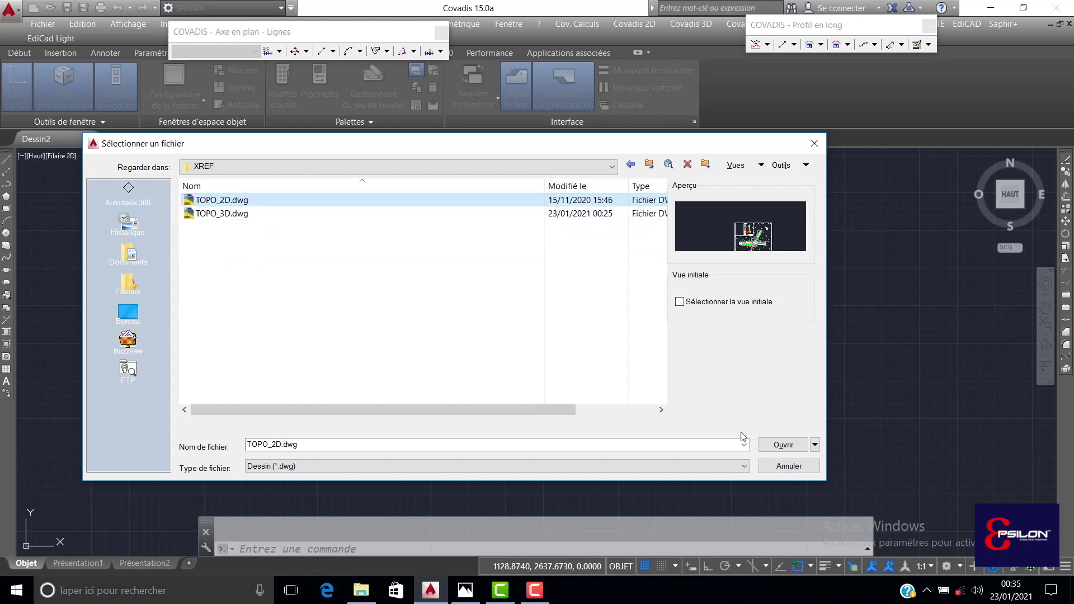
pyautogui.click(786, 445)
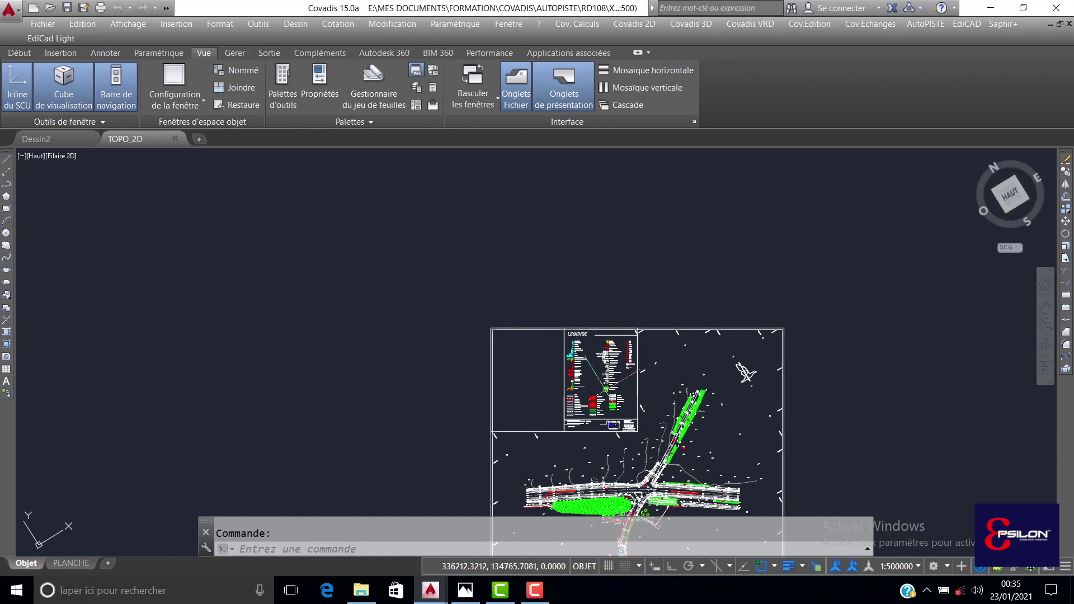
# Check the drawing units of the TOPO_2D drawing.
pyautogui.scroll(6, 643, 481)
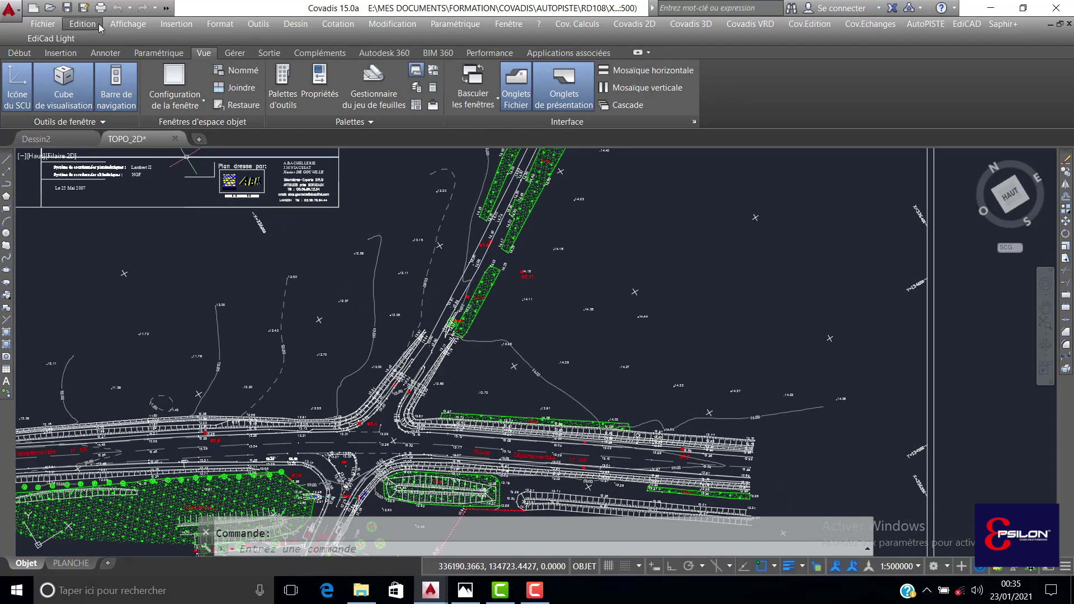
pyautogui.click(26, 54)
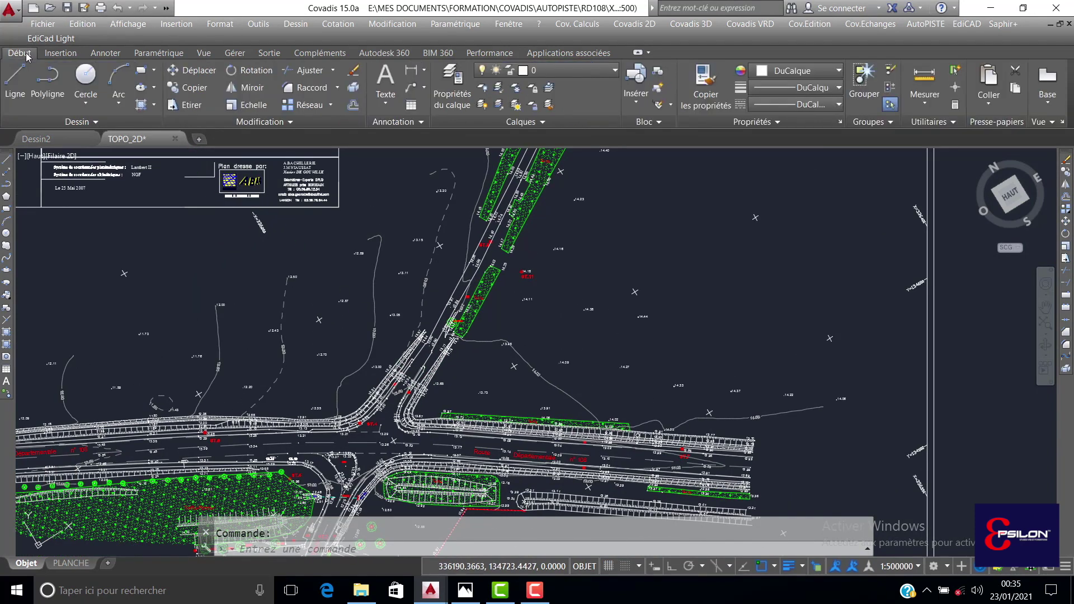
pyautogui.click(229, 23)
pyautogui.click(243, 233)
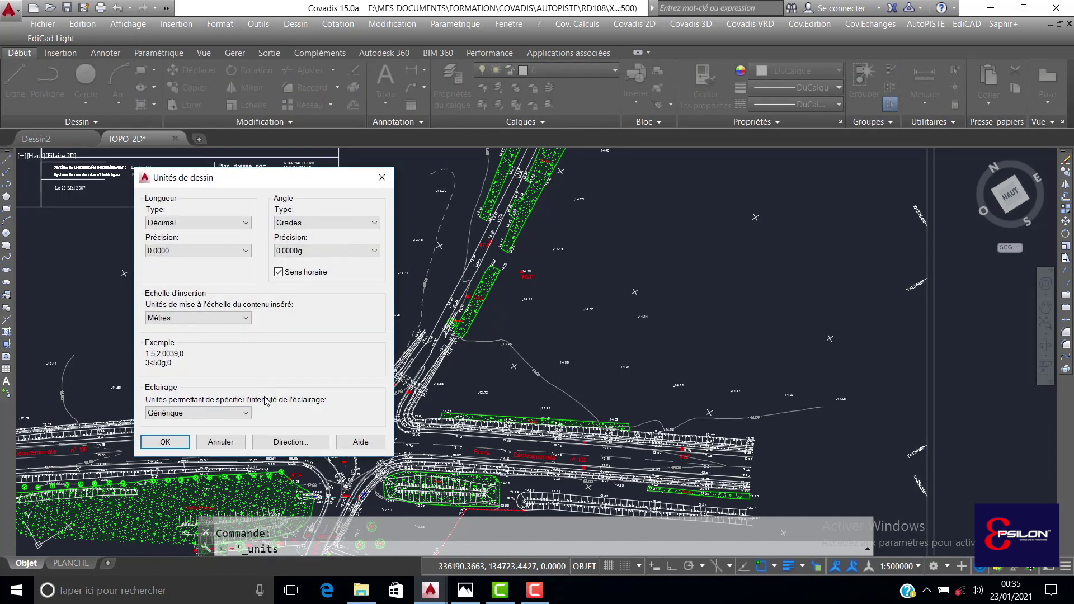
pyautogui.click(165, 442)
# Freeze the layers of the sheet frame, the coordinate grid marks and the legend with the PLG command.
pyautogui.scroll(-5, 782, 343)
pyautogui.scroll(6, 782, 343)
pyautogui.moveTo(708, 363); pyautogui.dragTo(565, 350, button='middle')
pyautogui.click(809, 337)
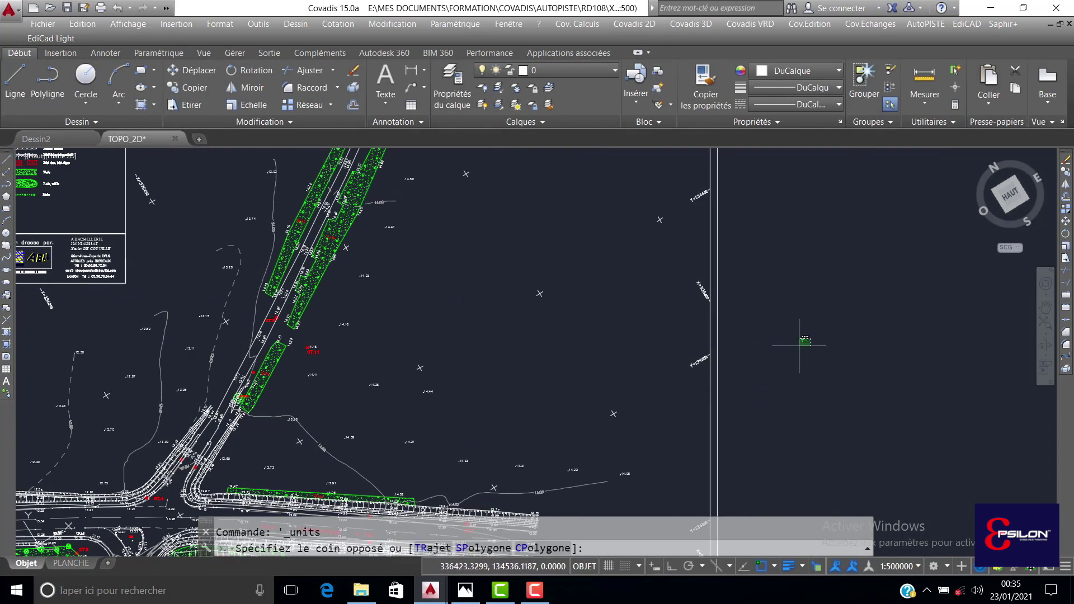
pyautogui.click(782, 364)
pyautogui.scroll(-2, 776, 359)
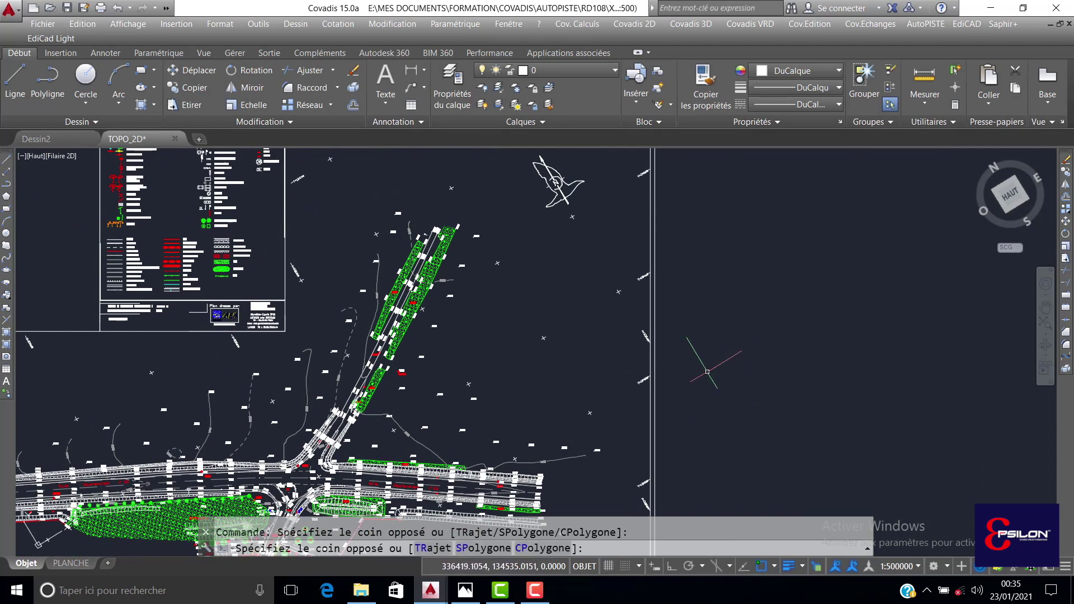
pyautogui.write('PLG')
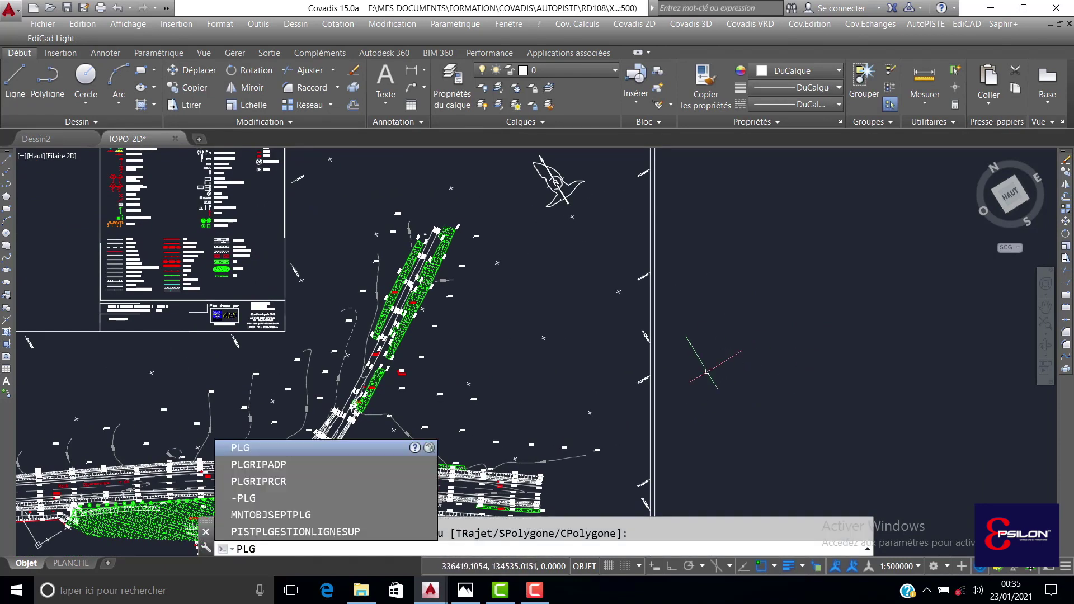
pyautogui.press('Return')
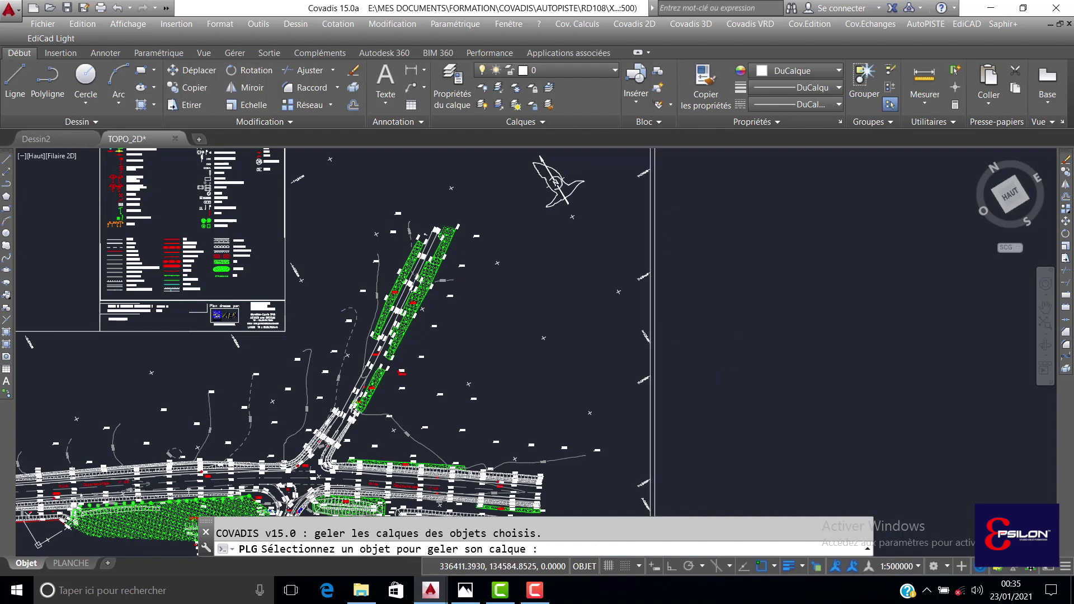
pyautogui.click(650, 284)
pyautogui.click(644, 277)
pyautogui.click(721, 334)
pyautogui.moveTo(492, 245); pyautogui.dragTo(641, 365, button='middle')
pyautogui.click(375, 273)
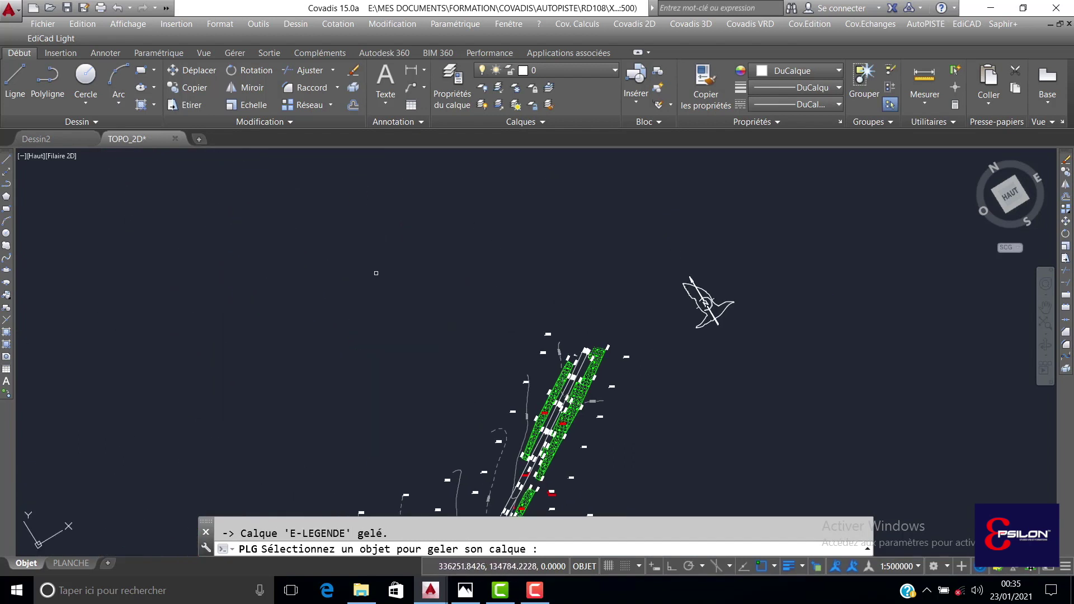
pyautogui.scroll(-2, 376, 273)
pyautogui.moveTo(396, 408); pyautogui.dragTo(467, 318, button='middle')
pyautogui.press('Escape')
# Align the plan view to the general coordinate system with REPERE, option Général, and save TOPO_2D.
pyautogui.scroll(4, 576, 263)
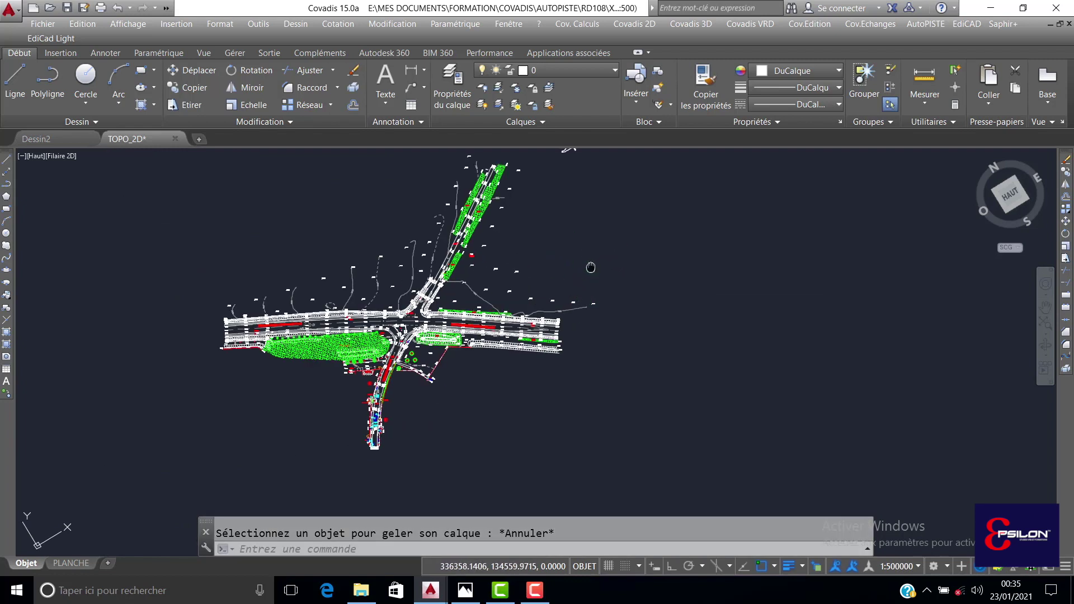
pyautogui.moveTo(595, 364); pyautogui.dragTo(600, 346, button='middle')
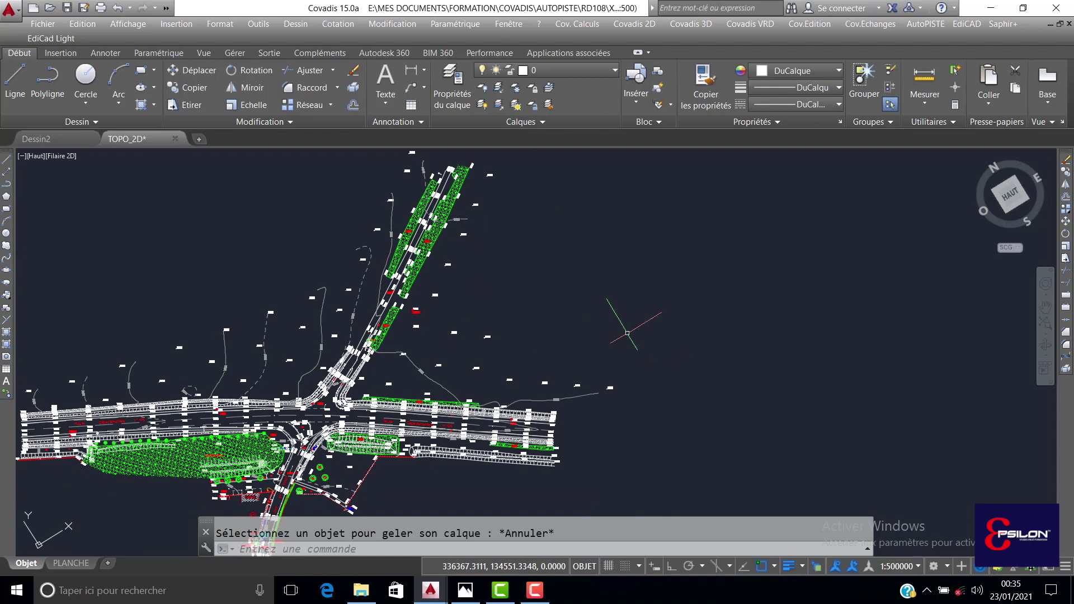
pyautogui.write('REPERE')
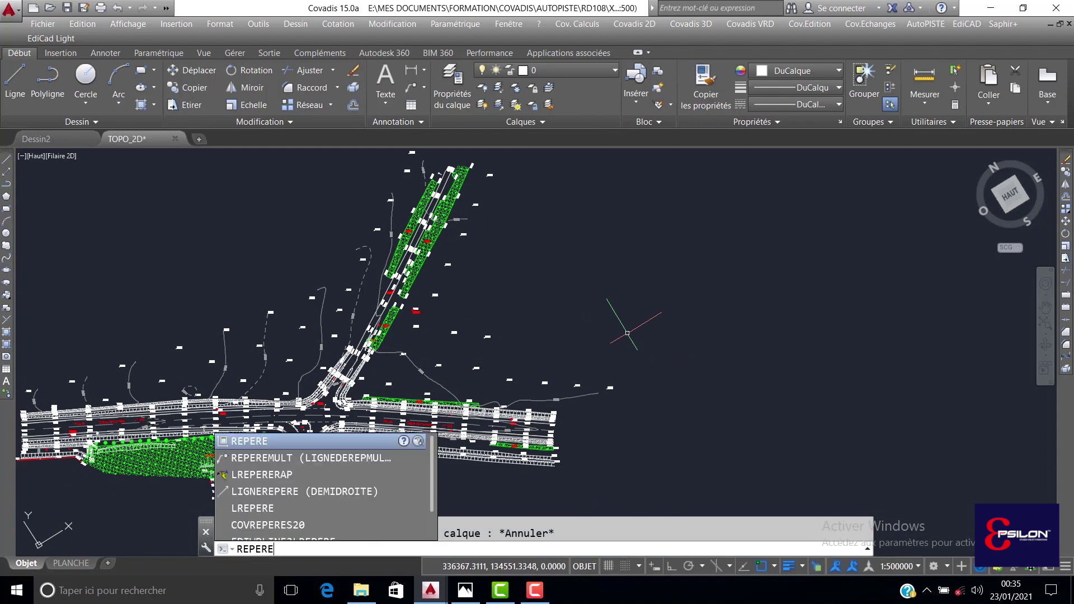
pyautogui.press('Return')
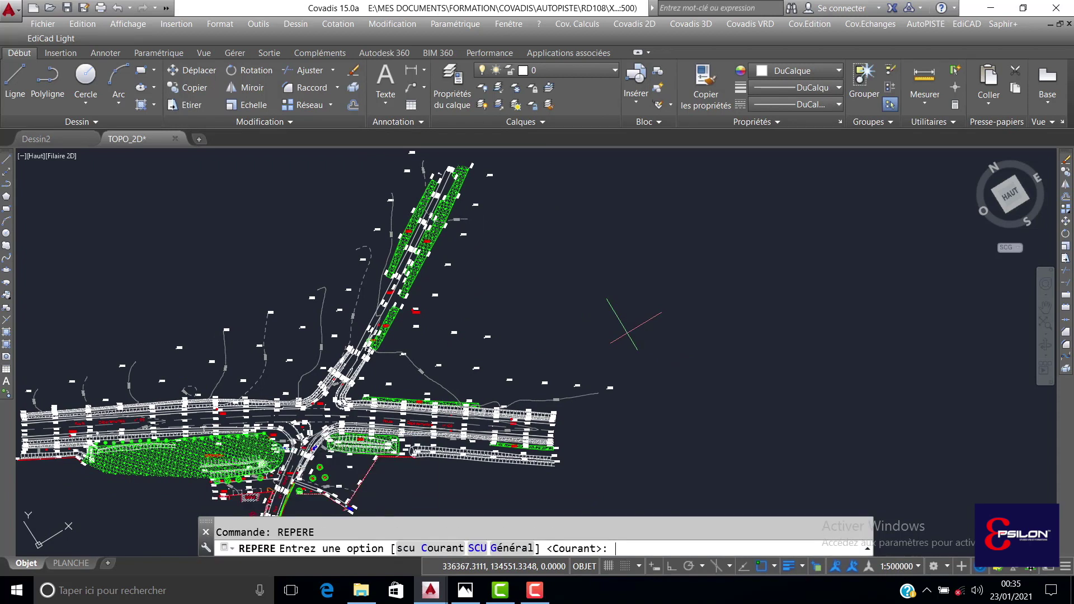
pyautogui.click(511, 548)
pyautogui.click(742, 378)
pyautogui.click(859, 350)
pyautogui.moveTo(628, 251); pyautogui.dragTo(621, 253, button='middle')
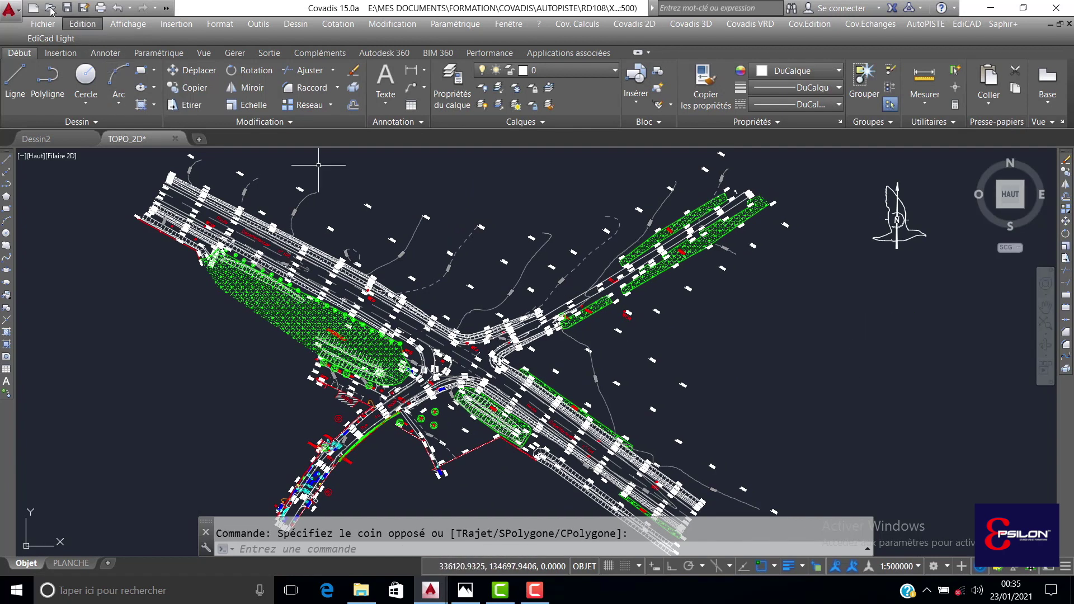
pyautogui.click(66, 10)
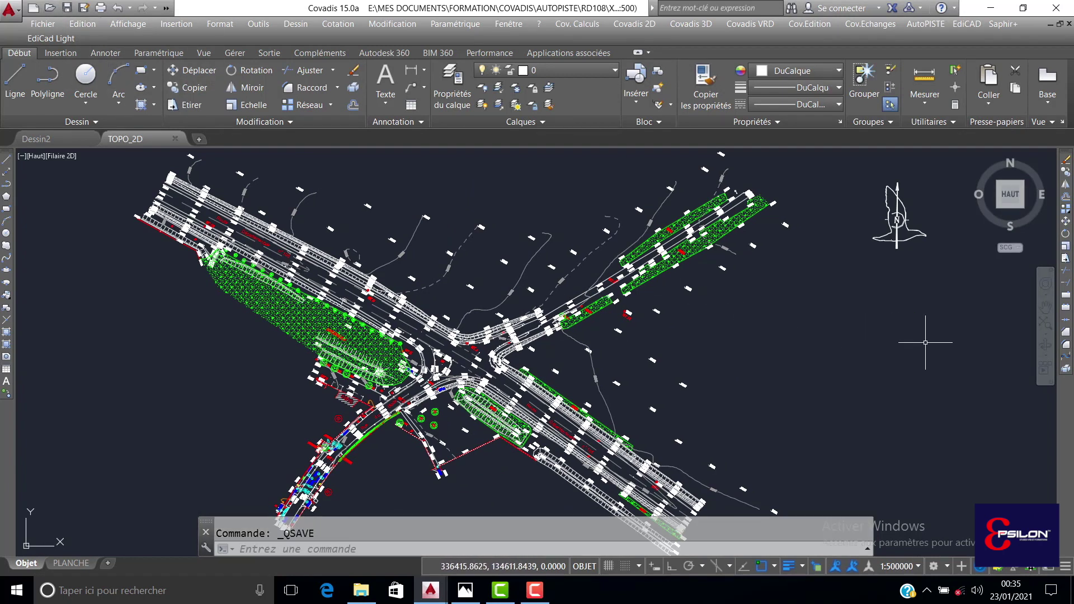
pyautogui.moveTo(800, 388)
pyautogui.mouseDown(button='middle')
pyautogui.moveTo(782, 387)
pyautogui.moveTo(815, 367)
pyautogui.moveTo(783, 358)
pyautogui.mouseUp(button='middle')
# Save the blank drawing Dessin2 as PROJET in the RD108 folder.
pyautogui.click(35, 139)
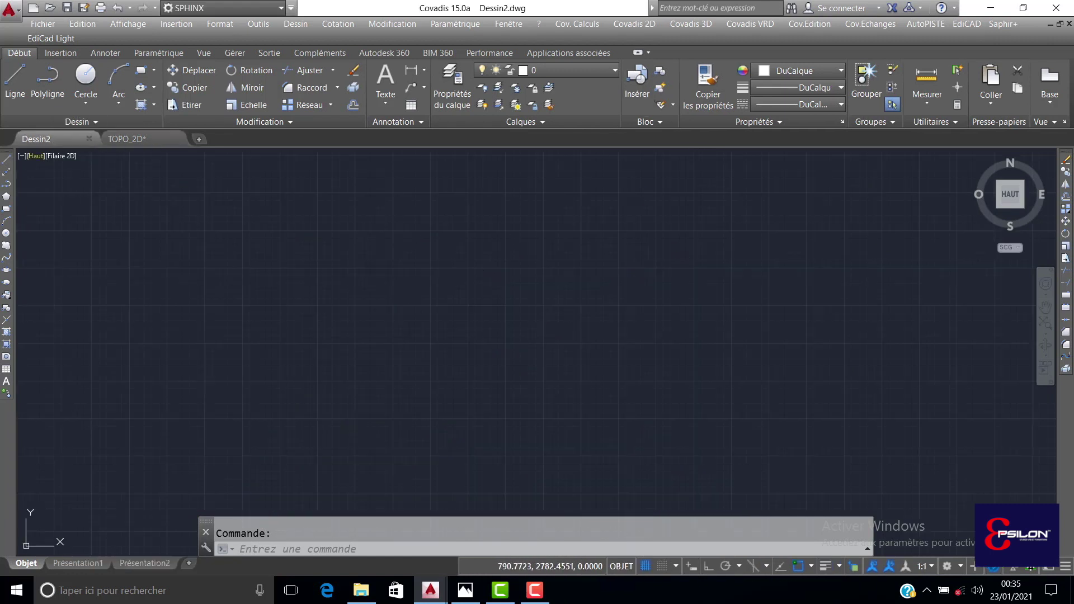
pyautogui.click(249, 265)
pyautogui.click(42, 24)
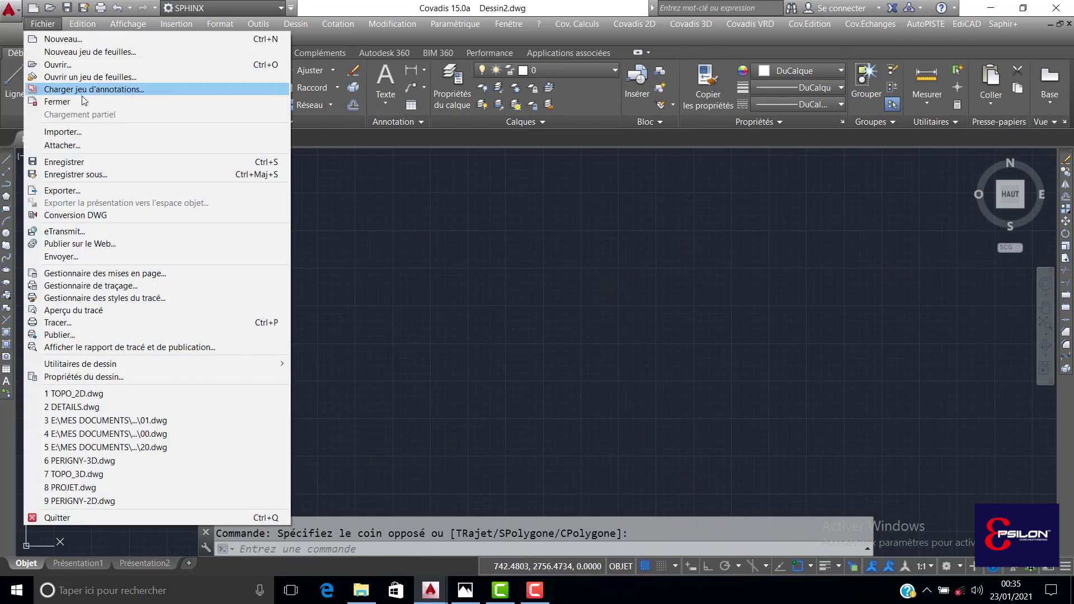
pyautogui.click(82, 178)
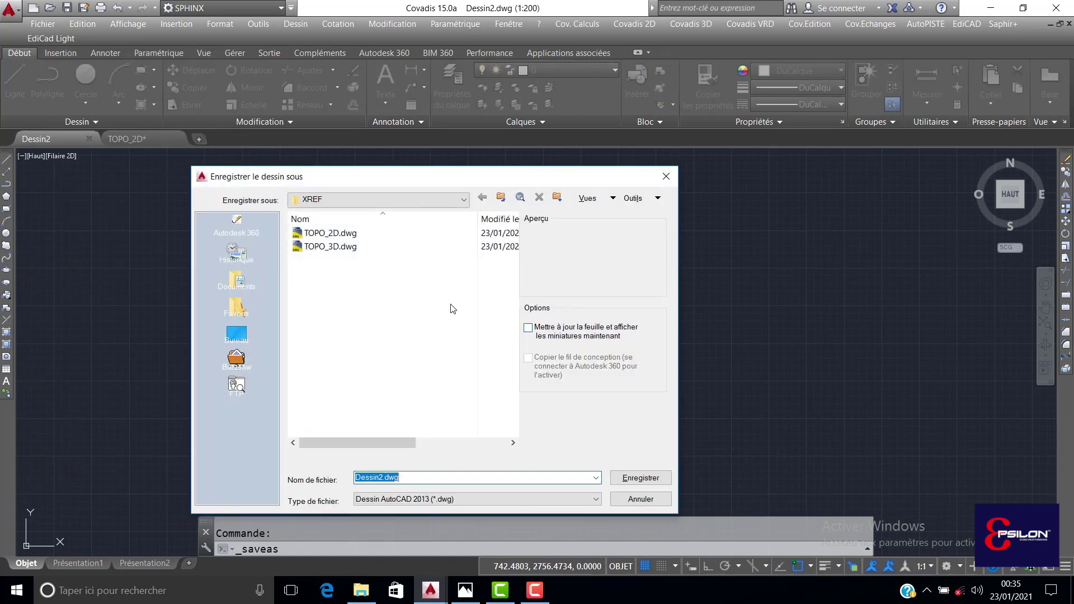
pyautogui.click(368, 198)
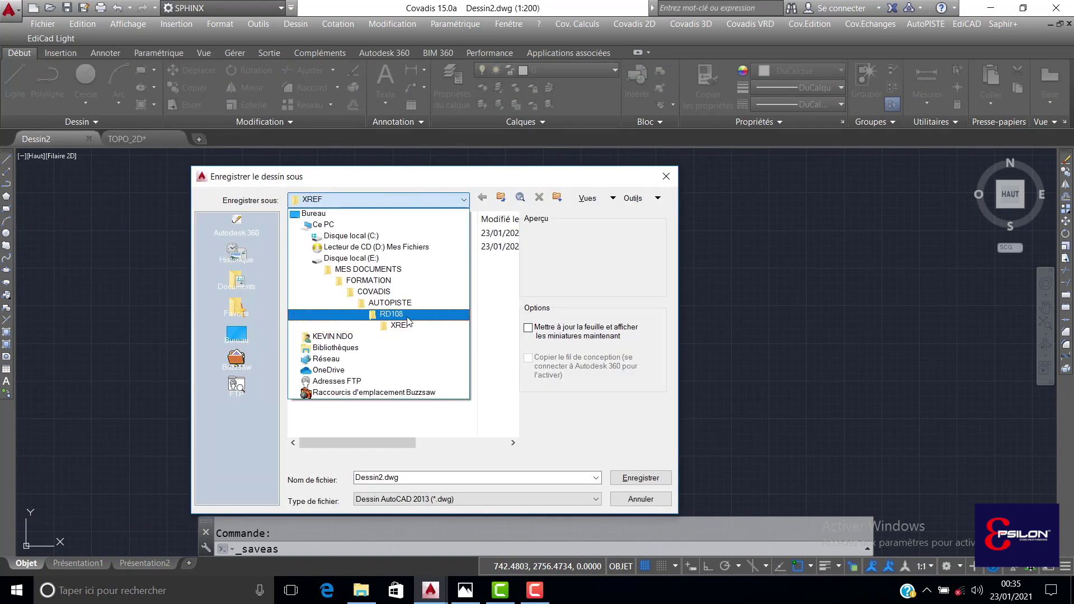
pyautogui.click(408, 316)
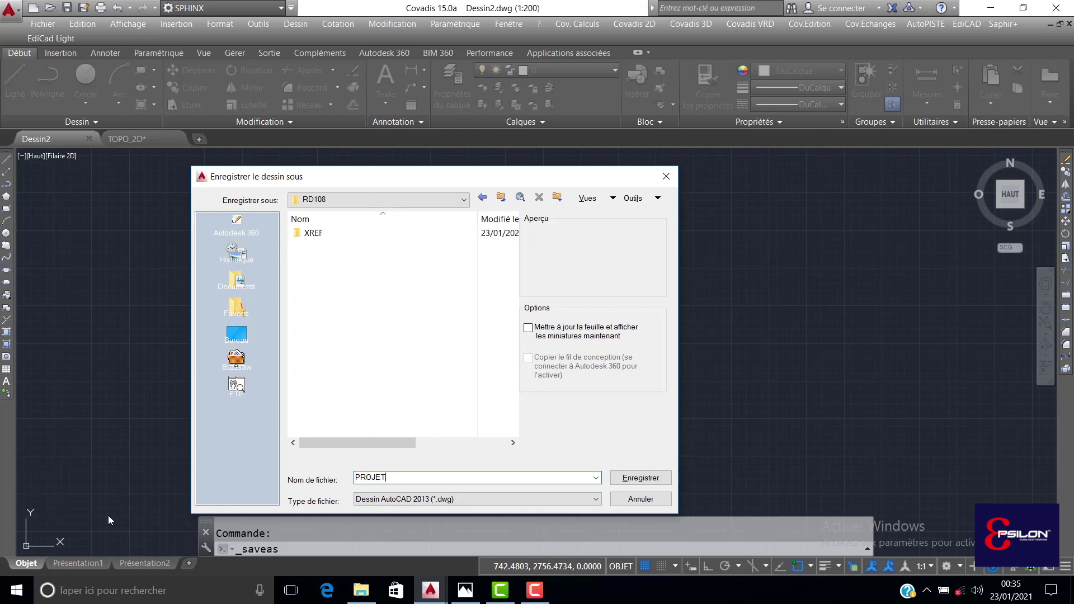
pyautogui.write('PROJET')
pyautogui.click(640, 479)
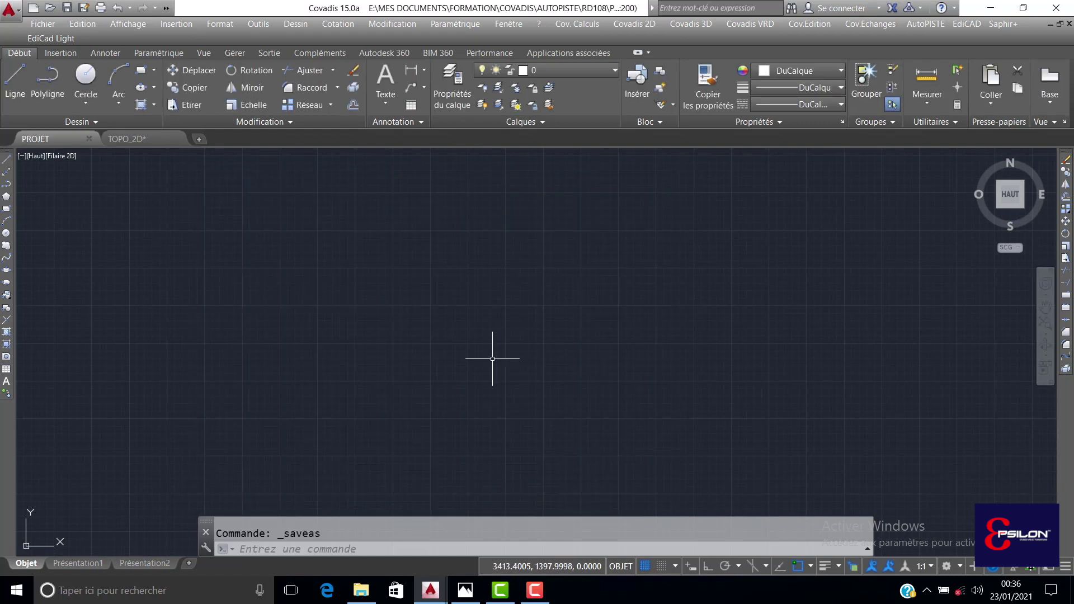
pyautogui.click(340, 307)
# Set the insertion scale units of the PROJET drawing to metres (Mètres).
pyautogui.click(224, 24)
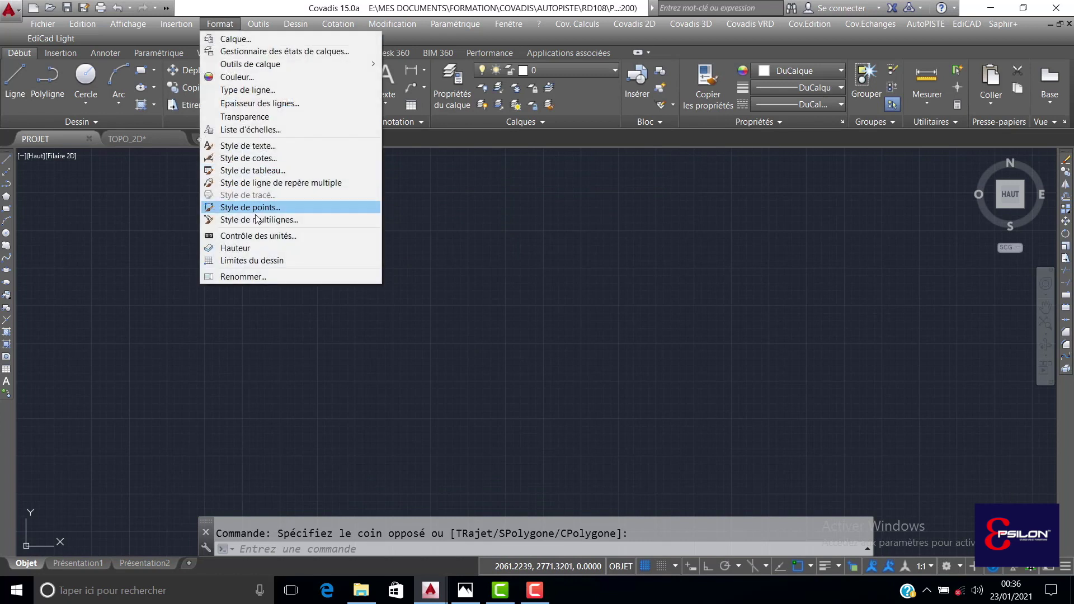
pyautogui.click(240, 233)
pyautogui.click(223, 322)
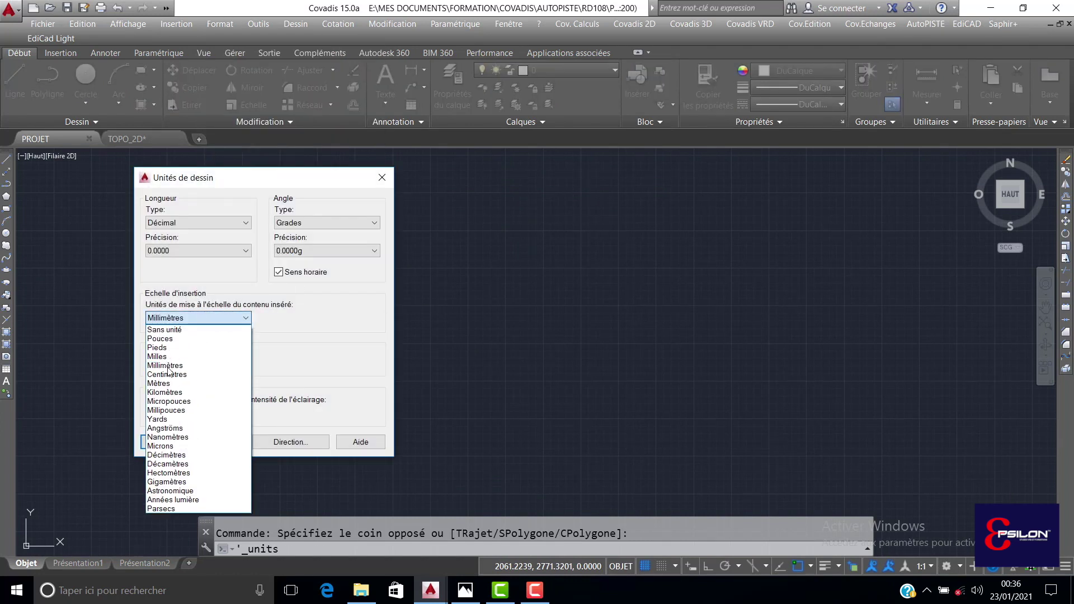
pyautogui.click(179, 389)
pyautogui.click(177, 446)
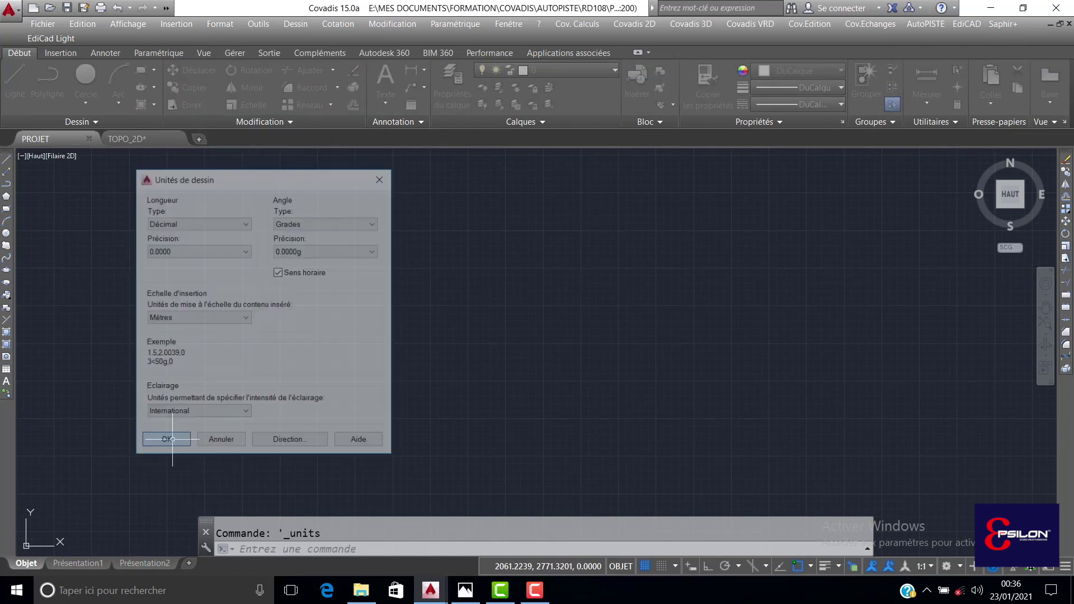
pyautogui.click(457, 340)
# Create a layer named 2d_TOPO_XREF and make it the current layer.
pyautogui.click(461, 78)
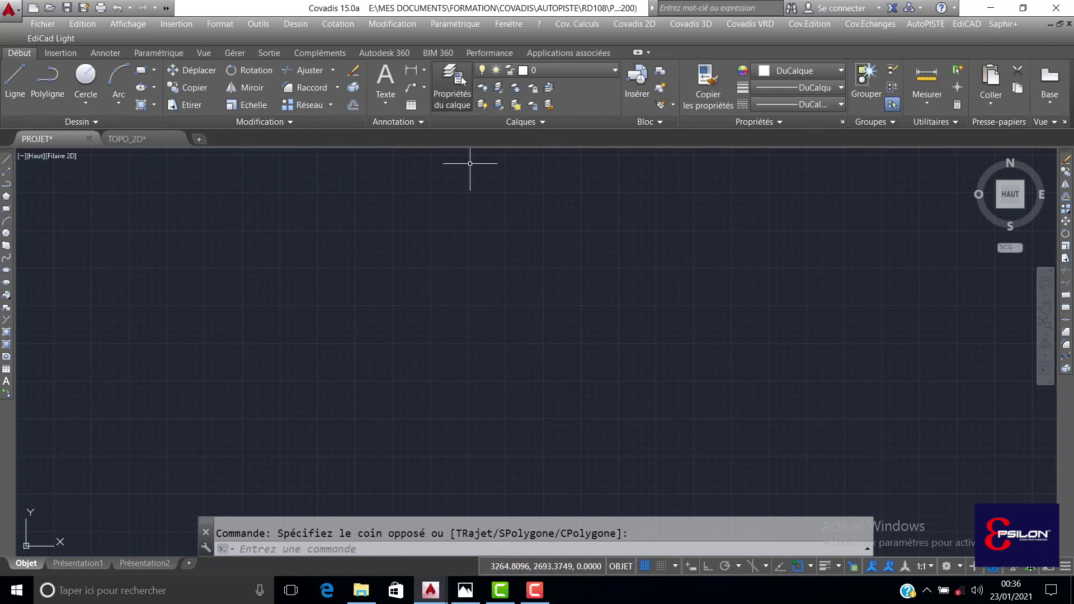
pyautogui.click(96, 48)
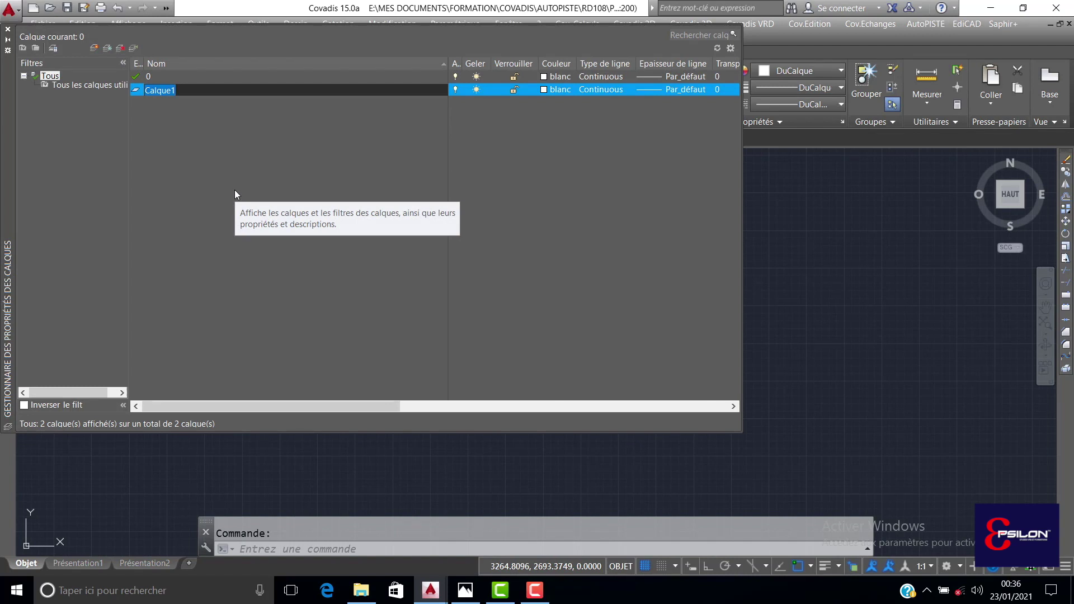
pyautogui.write('2d_TOPO_')
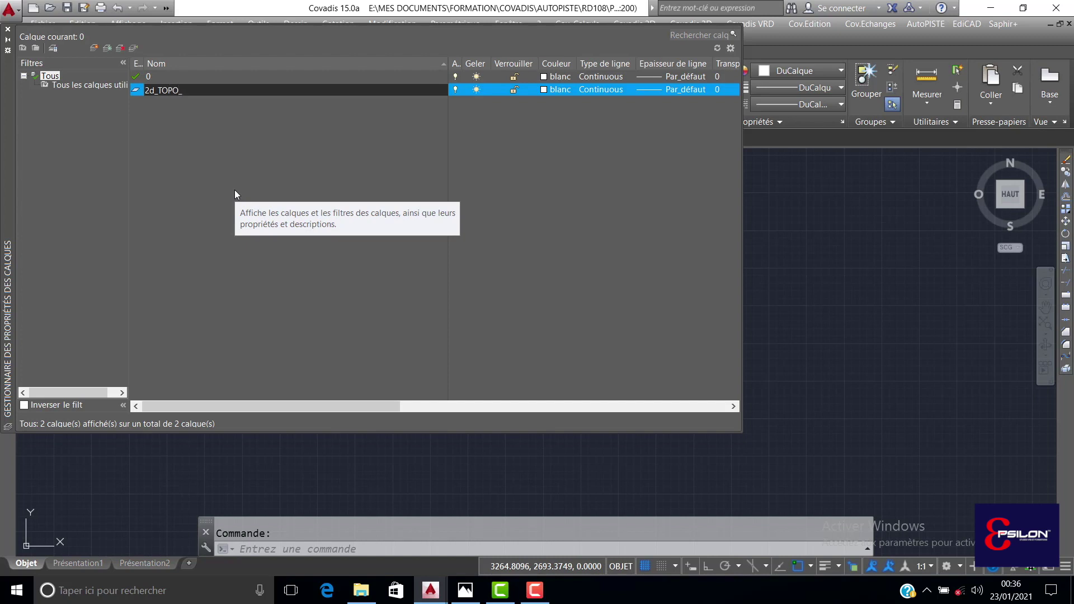
pyautogui.write('XREF')
pyautogui.doubleClick(136, 90)
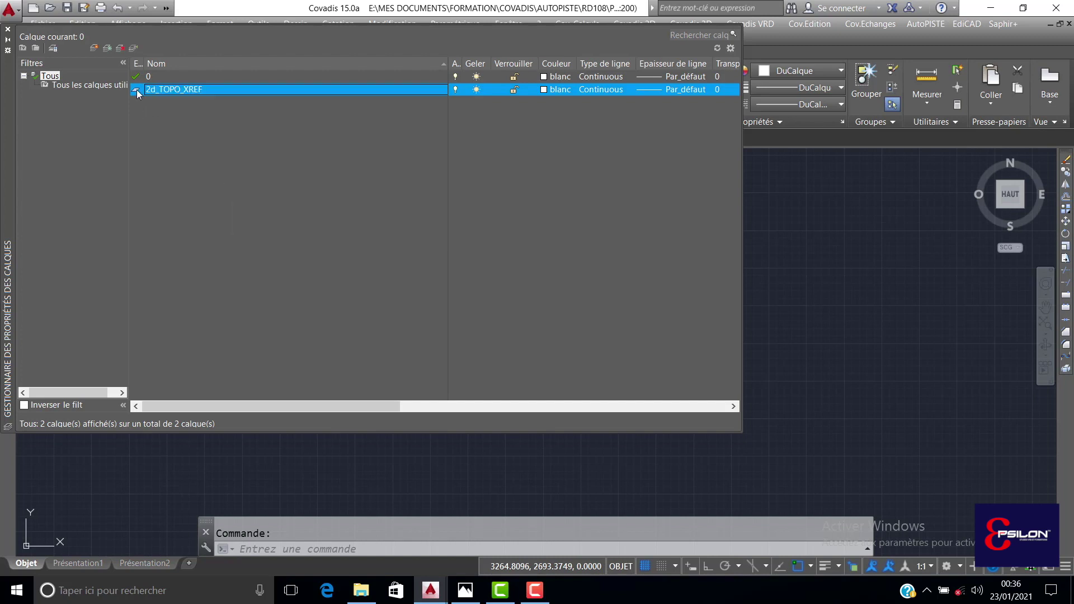
pyautogui.click(7, 30)
pyautogui.click(393, 346)
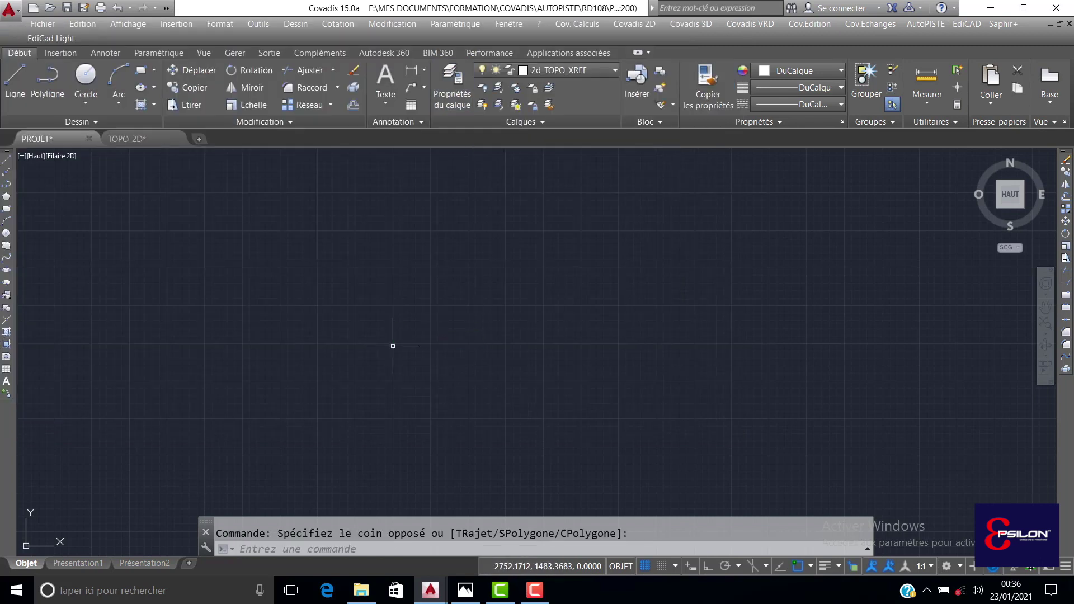
# Close the TOPO_2D drawing and return to PROJET.
pyautogui.click(148, 139)
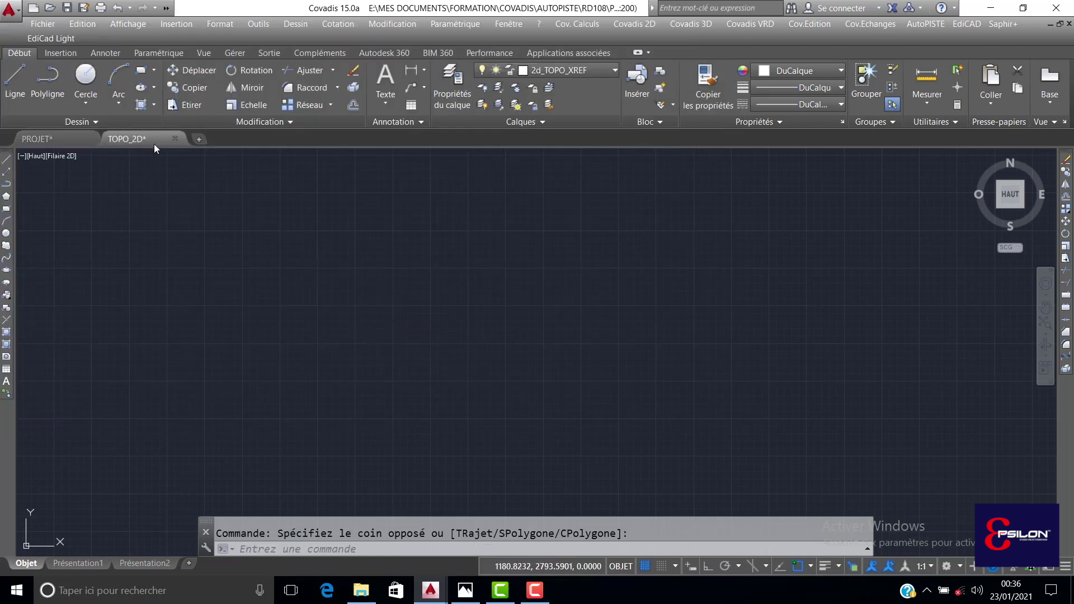
pyautogui.click(175, 139)
pyautogui.click(530, 334)
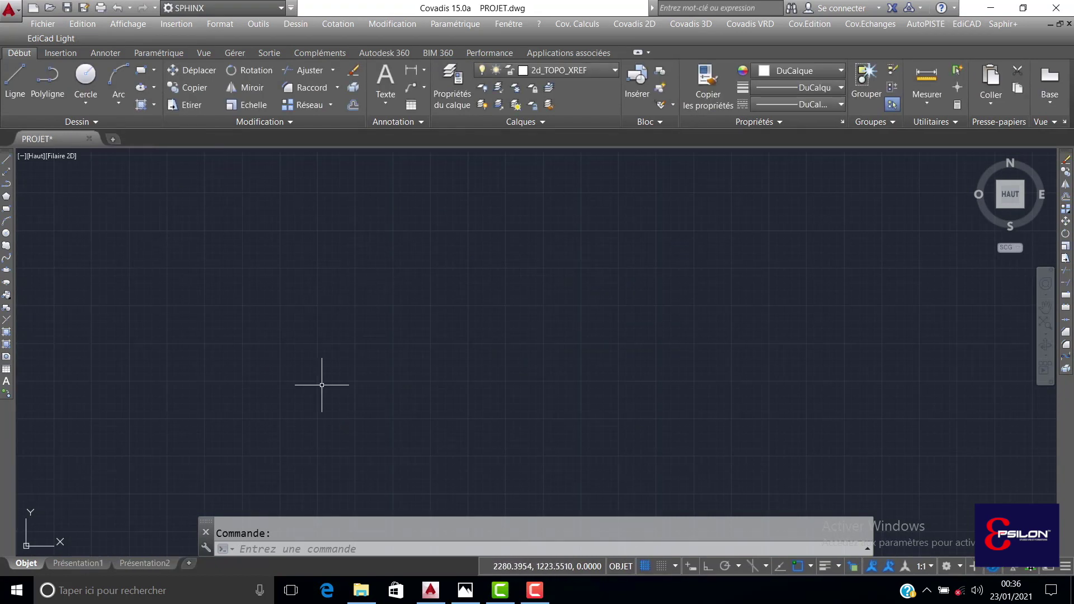
pyautogui.click(350, 352)
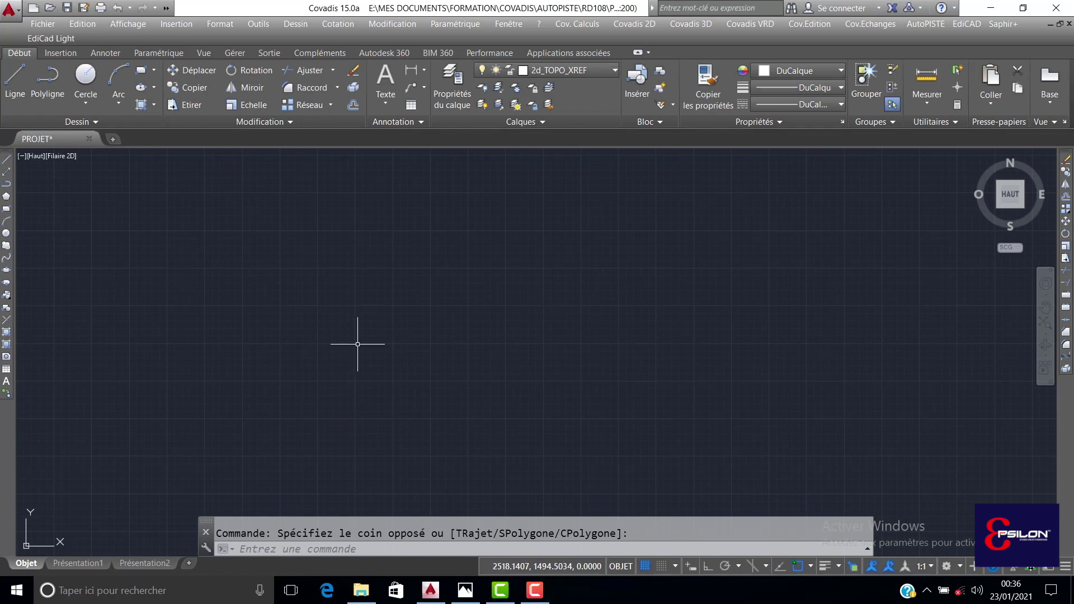
# Attach TOPO_2D as a DWG reference of type Association with a relative path, scale 1 and insertion point 0,0,0.
pyautogui.click(177, 23)
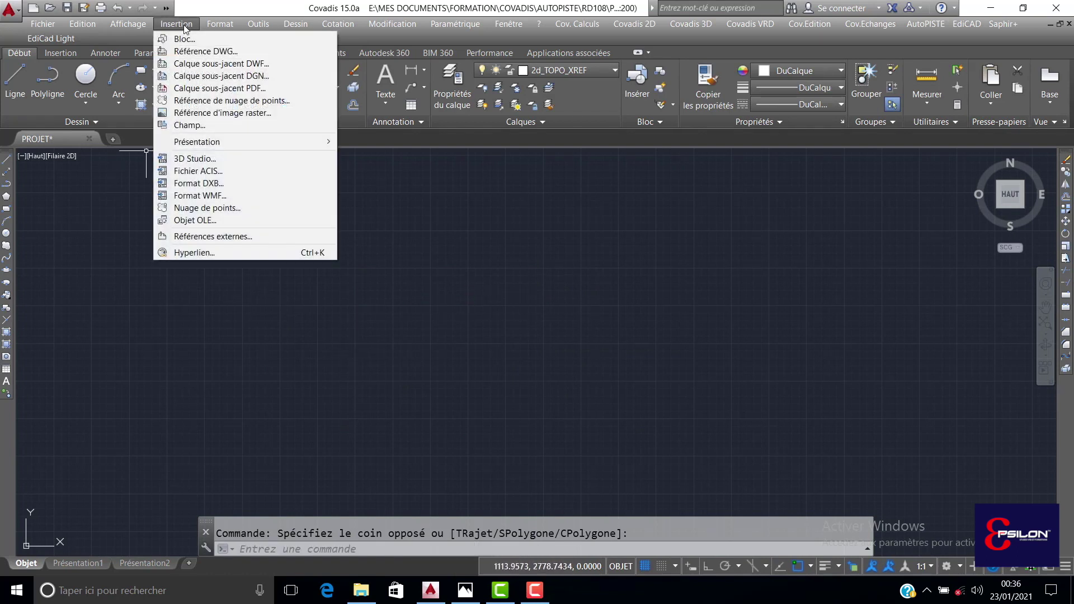
pyautogui.click(196, 48)
pyautogui.doubleClick(403, 179)
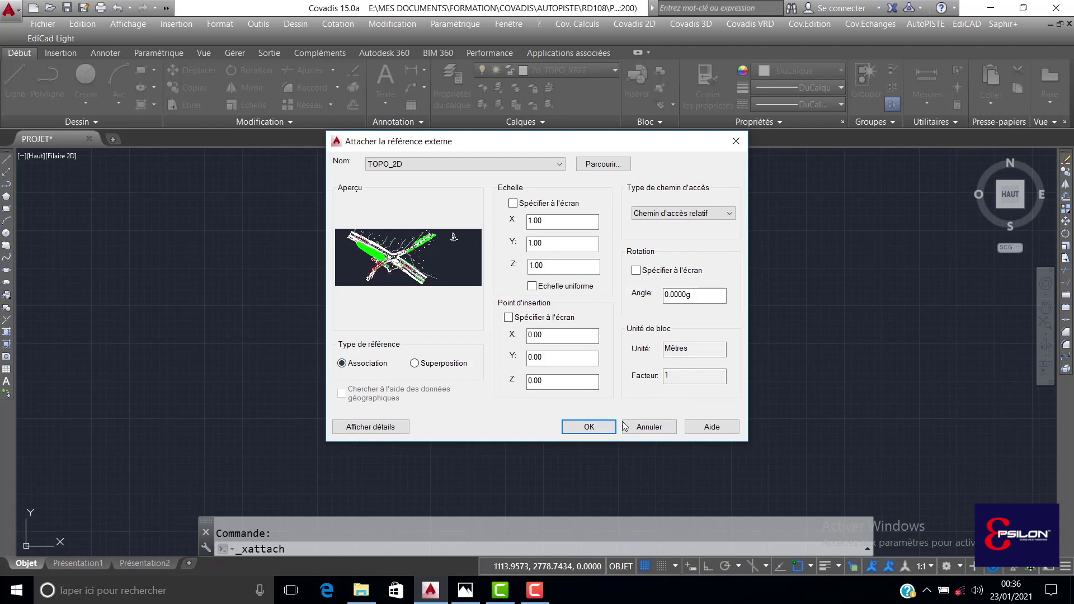
pyautogui.click(589, 428)
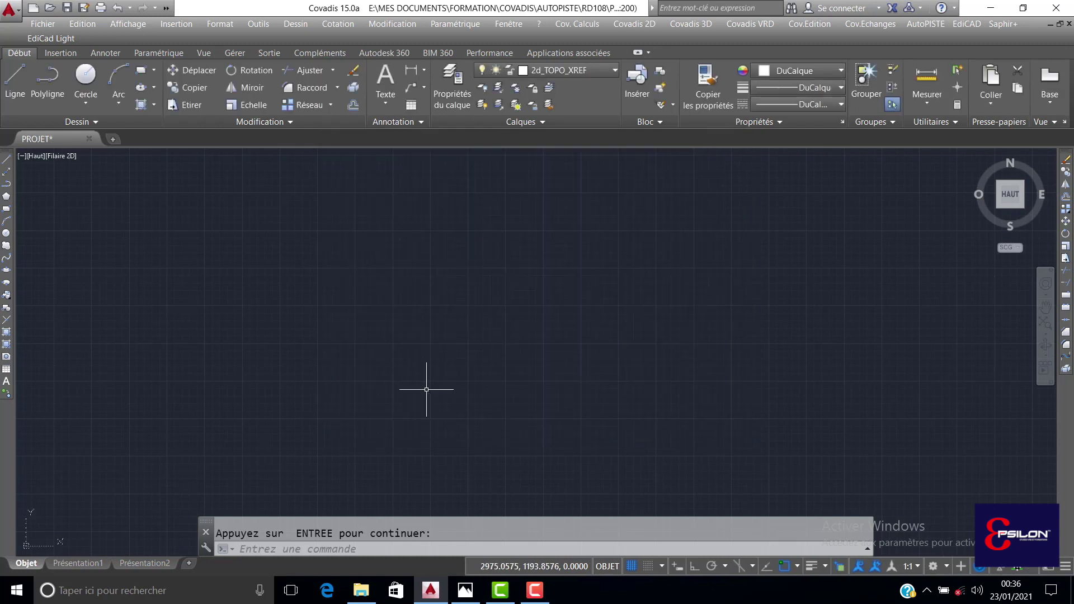
pyautogui.middleClick(542, 321)
pyautogui.middleClick(542, 321)
pyautogui.scroll(3, 545, 323)
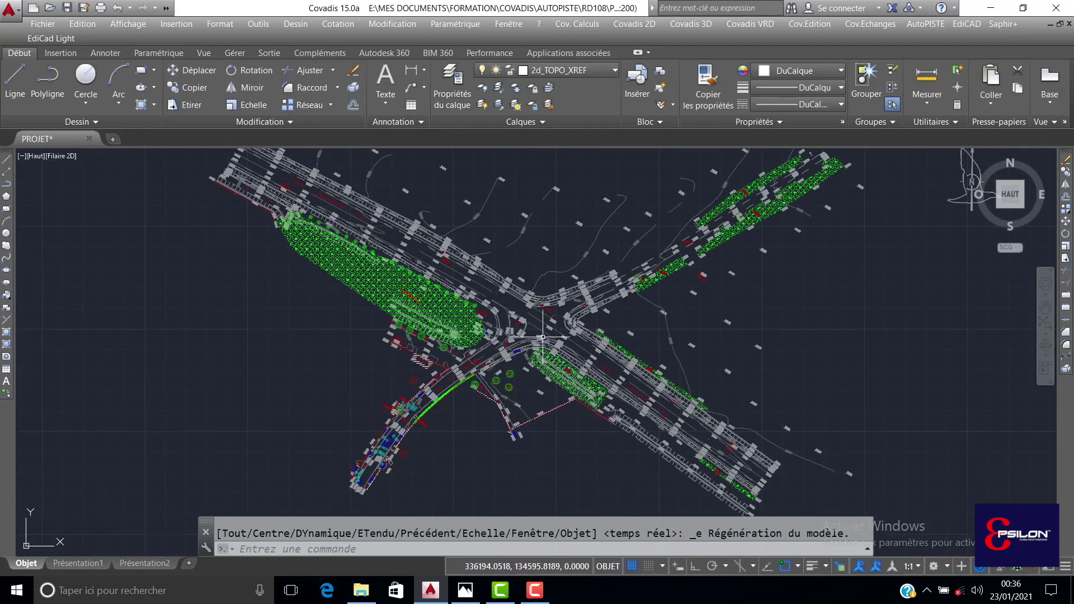
pyautogui.scroll(-3, 431, 339)
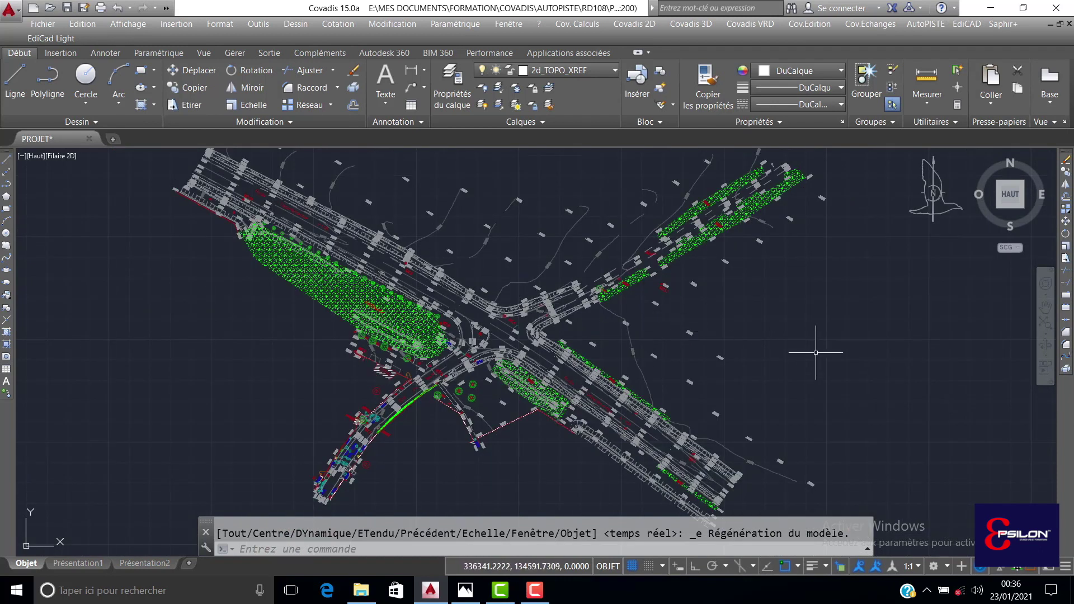
# Save the PROJET drawing with its attached TOPO_2D reference.
pyautogui.doubleClick(793, 335)
pyautogui.scroll(2, 498, 328)
pyautogui.moveTo(541, 332); pyautogui.dragTo(503, 347, button='middle')
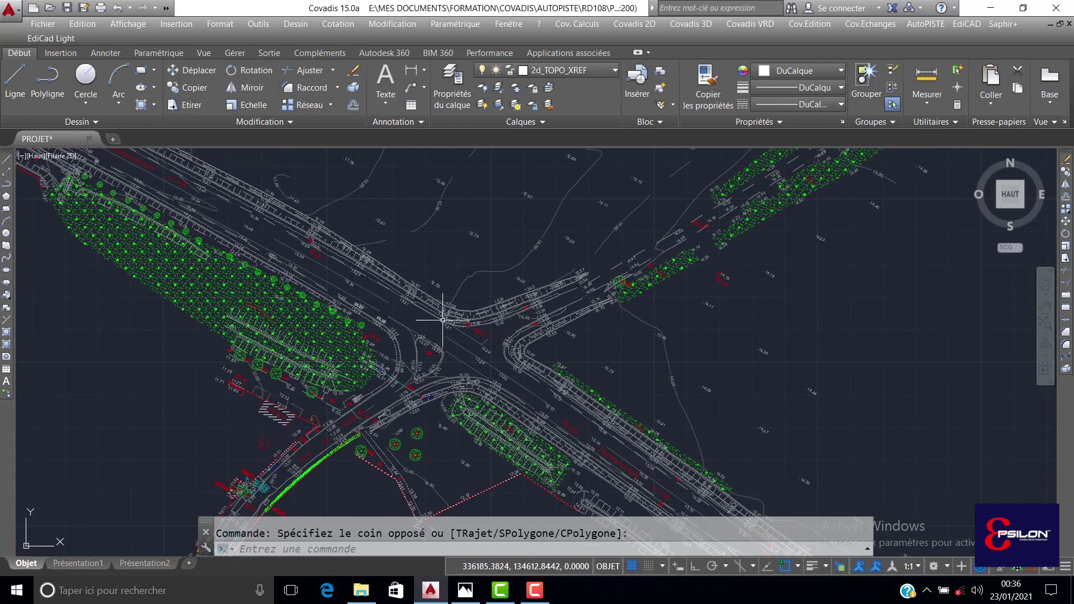
pyautogui.click(67, 8)
pyautogui.hotkey('ctrl', 's')
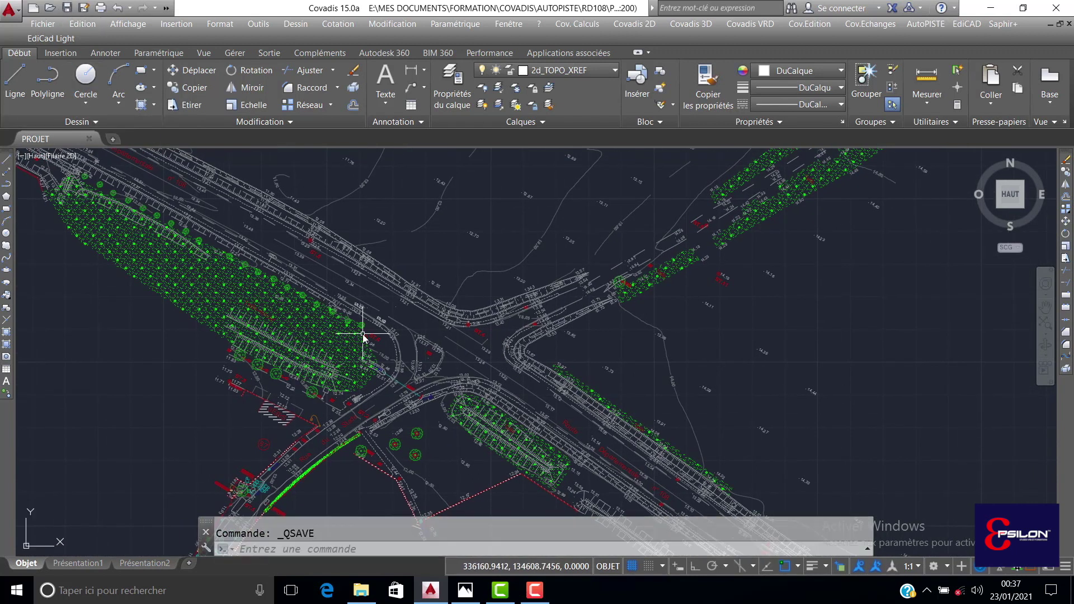
# Open TOPO_3D.dwg from the XREF folder.
pyautogui.moveTo(390, 334); pyautogui.dragTo(367, 333, button='middle')
pyautogui.click(51, 8)
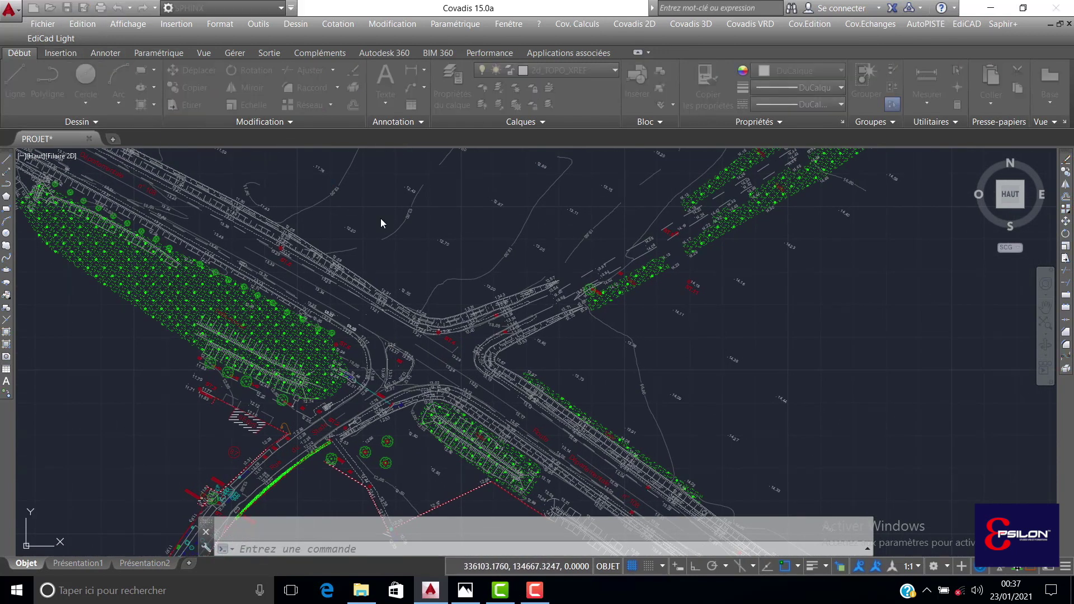
pyautogui.click(238, 201)
pyautogui.doubleClick(238, 201)
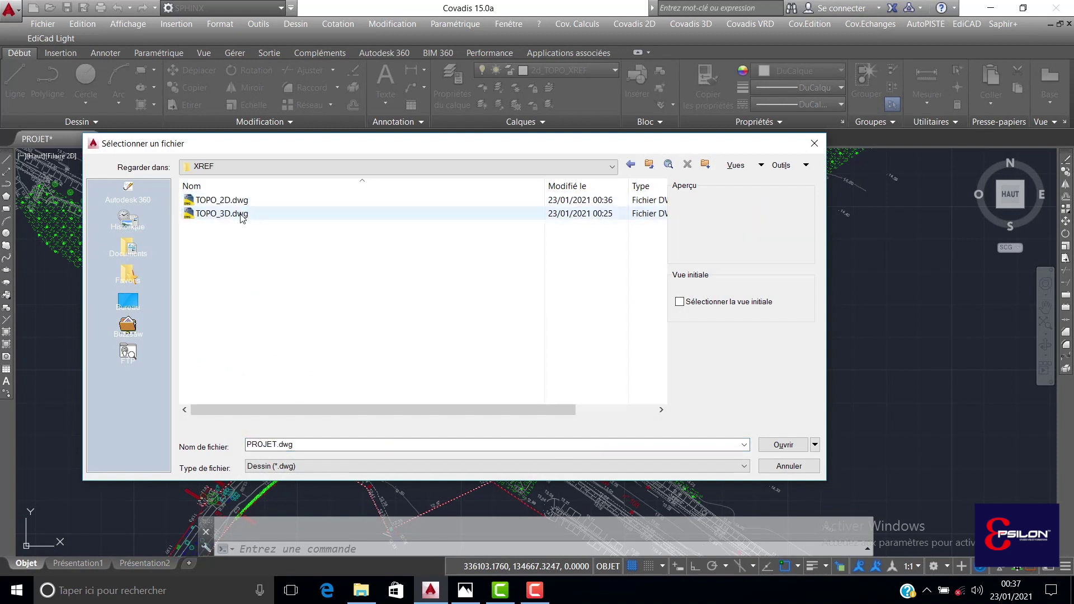
pyautogui.click(244, 214)
pyautogui.click(784, 444)
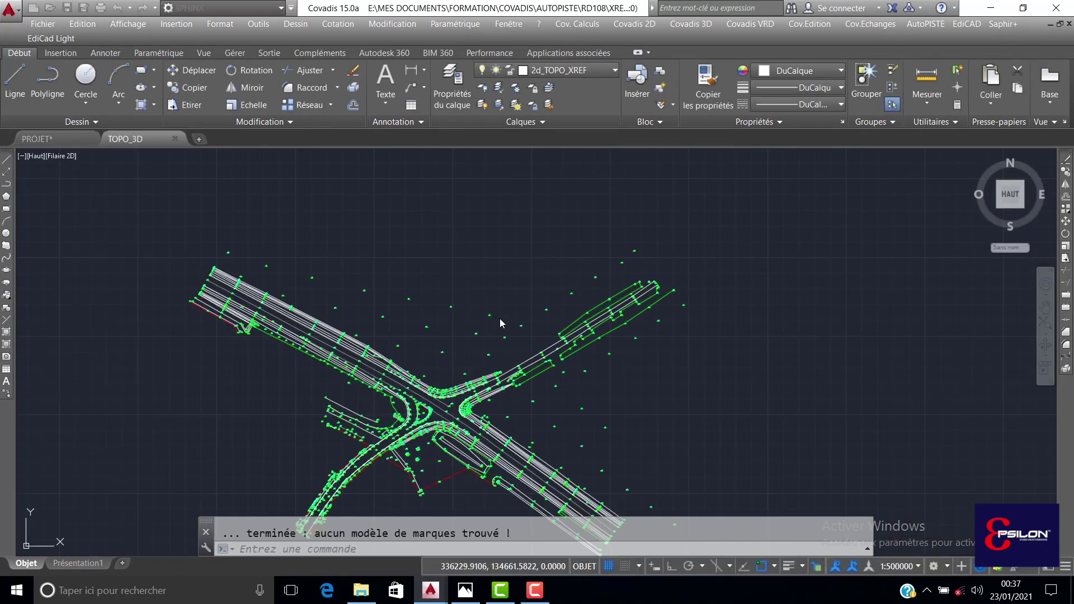
# Examine the survey points and road lines around the junction in TOPO_3D.
pyautogui.scroll(-1, 498, 316)
pyautogui.moveTo(518, 369); pyautogui.dragTo(649, 278, button='middle')
pyautogui.scroll(2, 606, 281)
pyautogui.scroll(3, 640, 271)
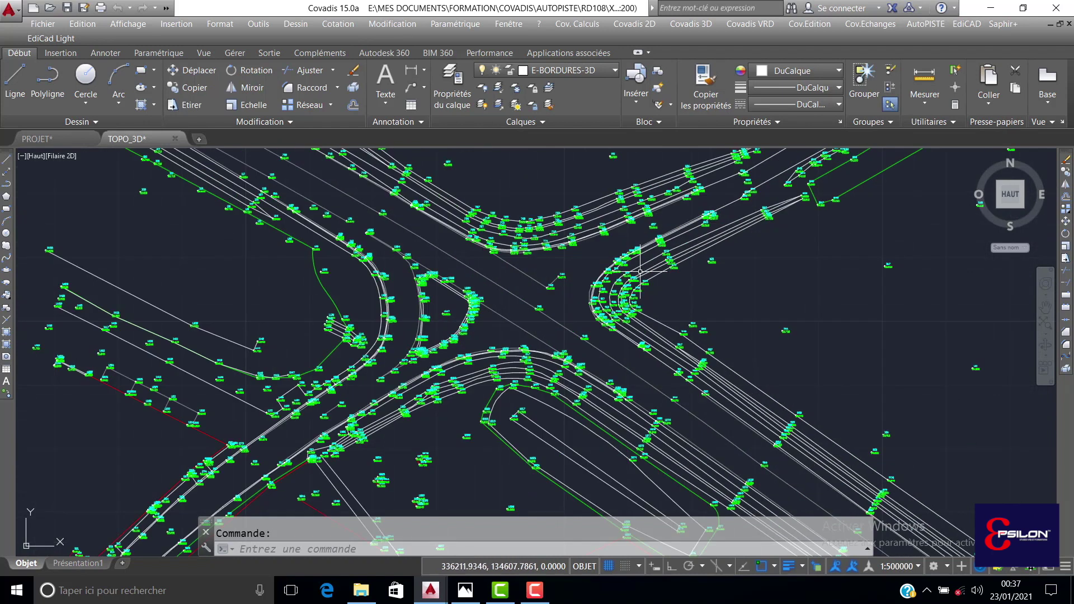
pyautogui.scroll(-3, 476, 295)
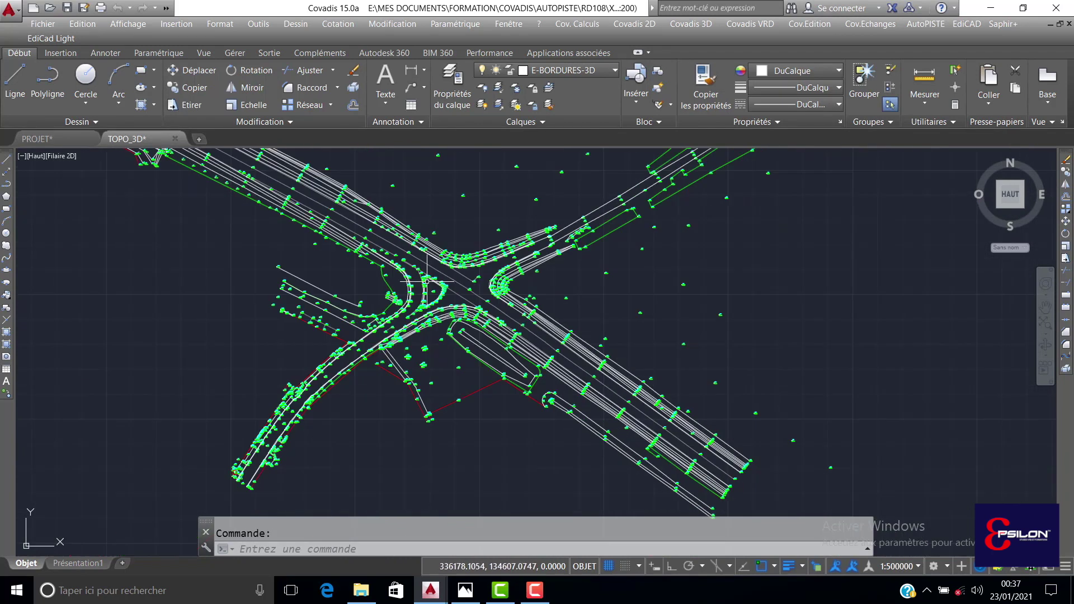
pyautogui.scroll(3, 479, 286)
pyautogui.scroll(-3, 634, 283)
pyautogui.scroll(3, 491, 296)
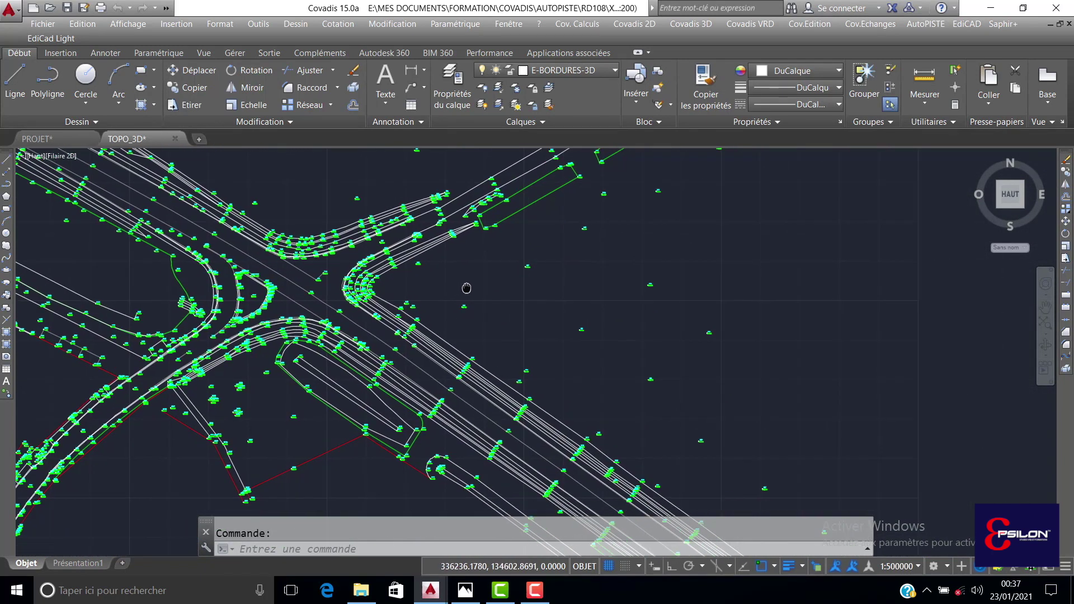
# Select a survey point near the junction and inspect its symbol, number and altitude text up close.
pyautogui.scroll(10, 545, 296)
pyautogui.click(516, 335)
pyautogui.click(470, 364)
pyautogui.scroll(5, 405, 325)
pyautogui.scroll(2, 429, 334)
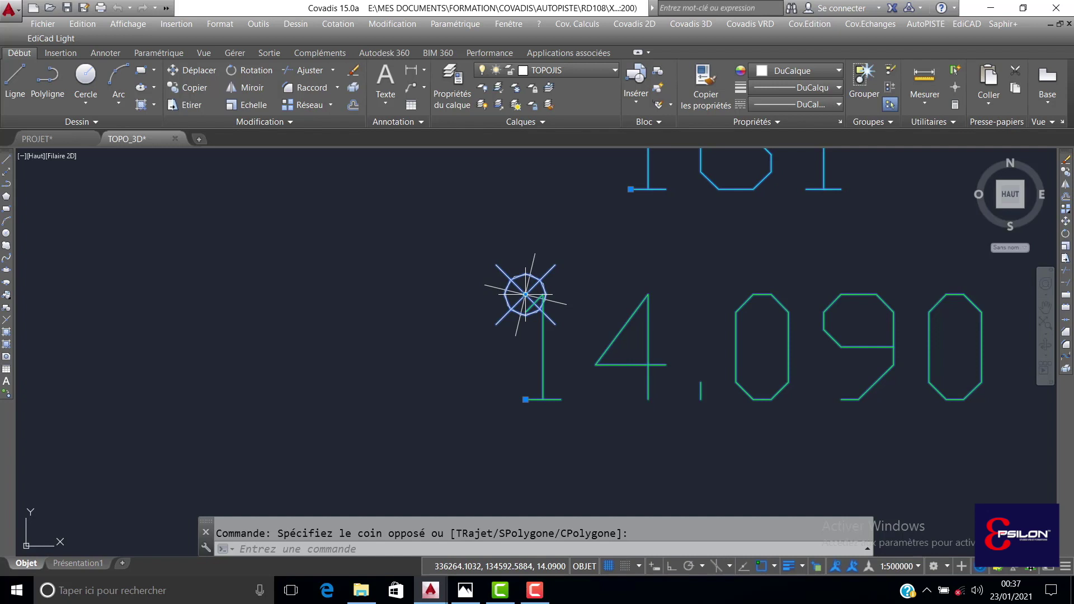
pyautogui.scroll(-6, 693, 288)
pyautogui.scroll(3, 621, 333)
pyautogui.moveTo(501, 336); pyautogui.dragTo(560, 366, button='middle')
pyautogui.press('Escape')
# Check the properties of the outer embankment line on layer E-TALUS-3D east of the junction.
pyautogui.click(737, 280)
pyautogui.click(693, 298)
pyautogui.scroll(-3, 693, 298)
pyautogui.scroll(-2, 467, 323)
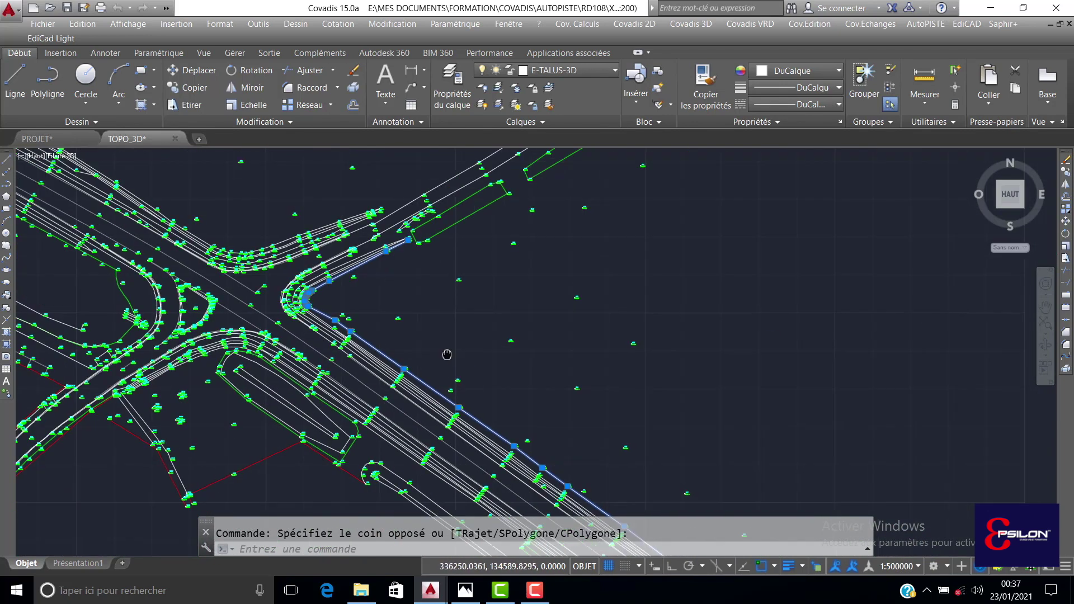
pyautogui.moveTo(509, 326); pyautogui.dragTo(425, 363, button='middle')
pyautogui.rightClick(429, 350)
pyautogui.click(498, 330)
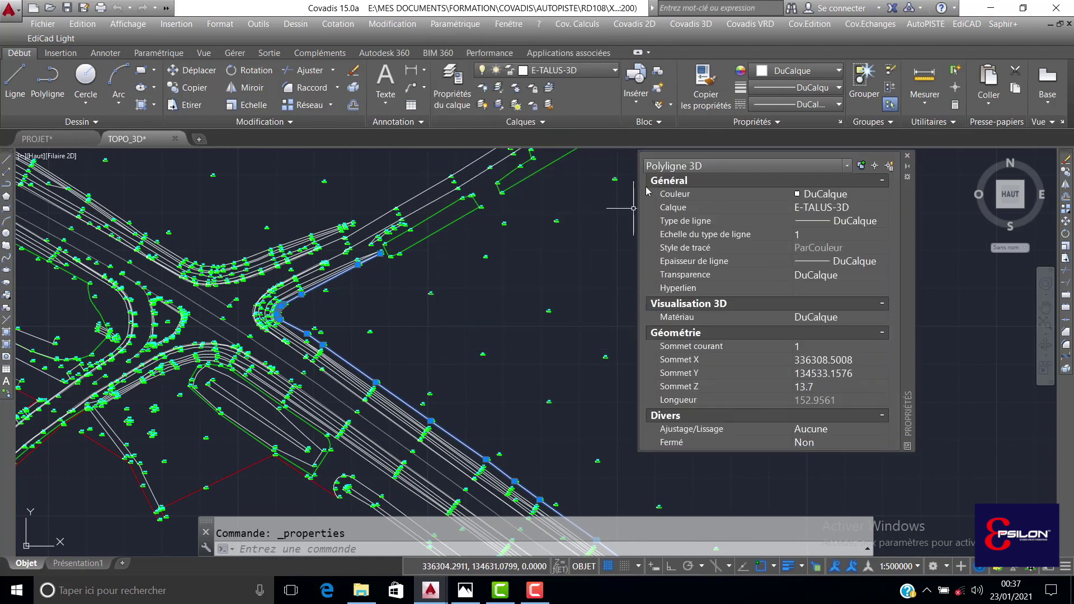
pyautogui.click(907, 156)
pyautogui.scroll(-2, 263, 378)
pyautogui.moveTo(263, 377)
pyautogui.mouseDown(button='middle')
pyautogui.moveTo(474, 328)
pyautogui.moveTo(555, 395)
pyautogui.mouseUp(button='middle')
pyautogui.press('Escape')
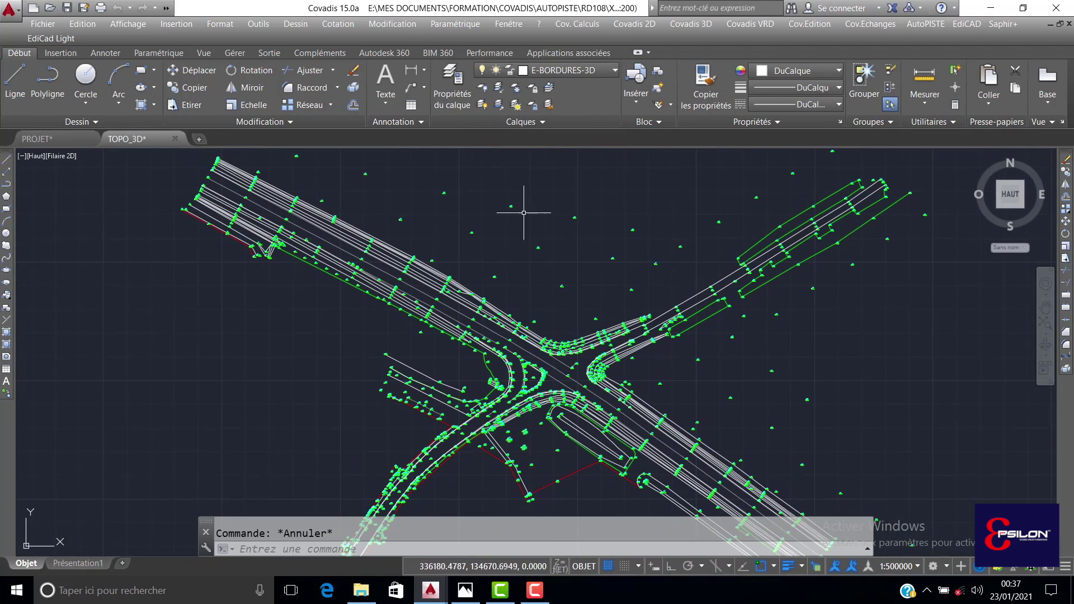
pyautogui.moveTo(593, 430); pyautogui.dragTo(526, 410, button='middle')
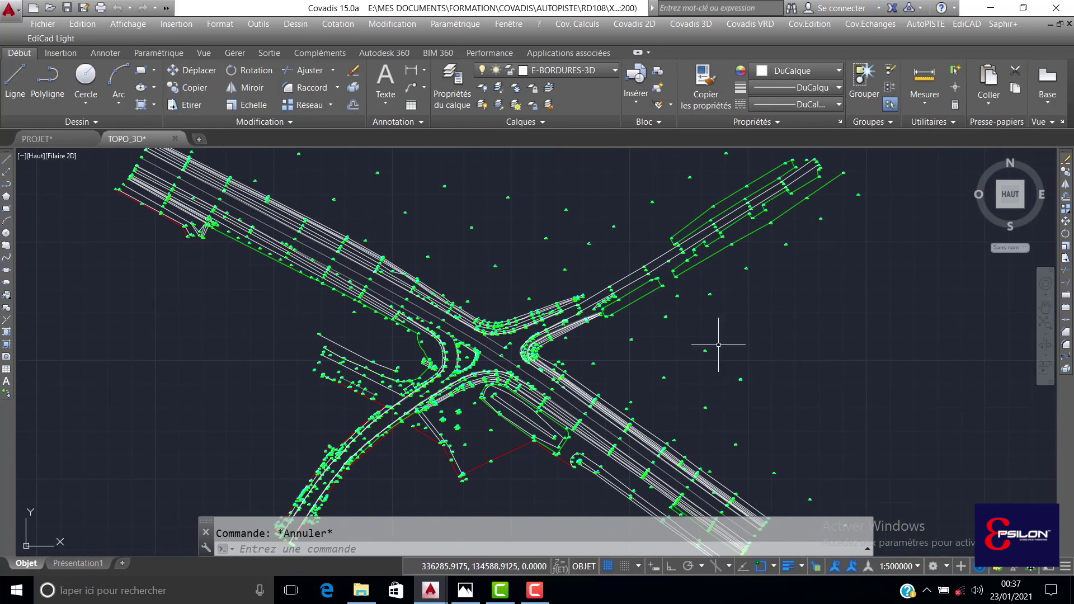
# Start the wizard for creating a digital terrain model (MNT) object from the 3D survey and open its parameter configuration.
pyautogui.moveTo(571, 376); pyautogui.dragTo(563, 364, button='middle')
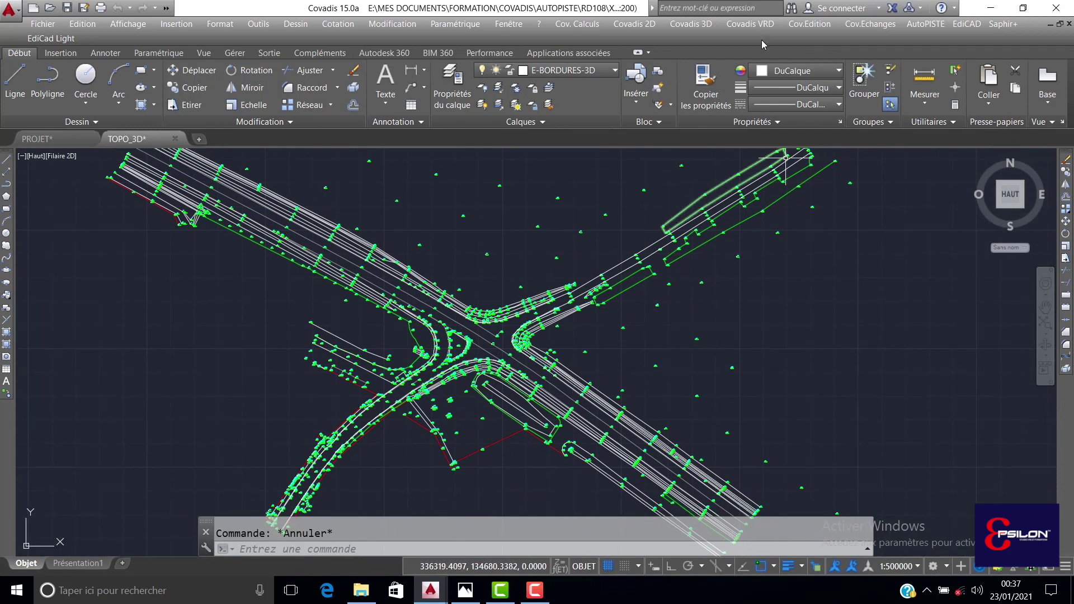
pyautogui.click(693, 27)
pyautogui.click(933, 87)
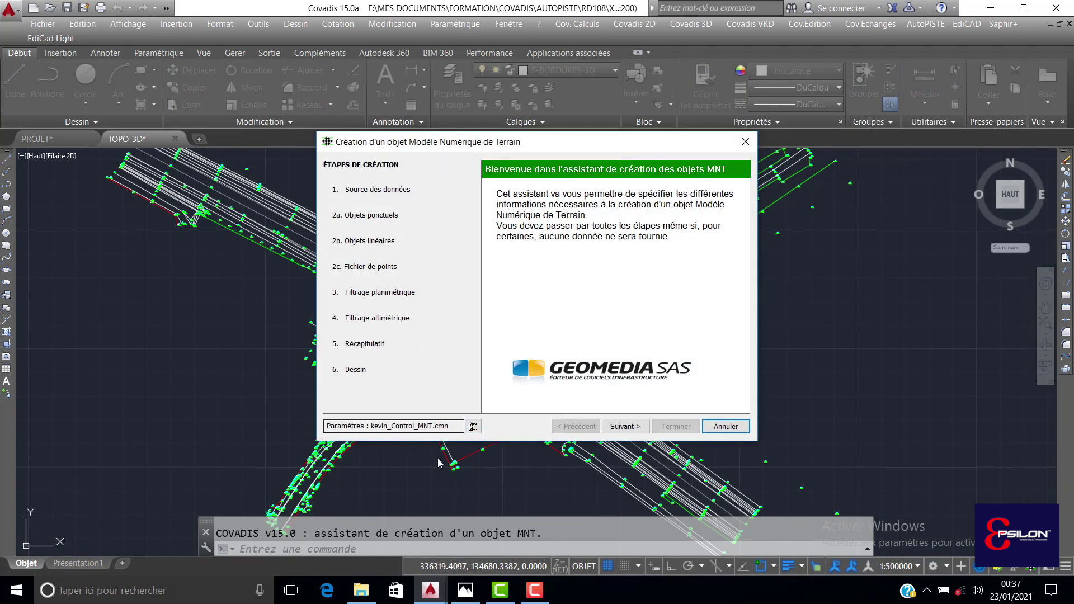
pyautogui.click(473, 427)
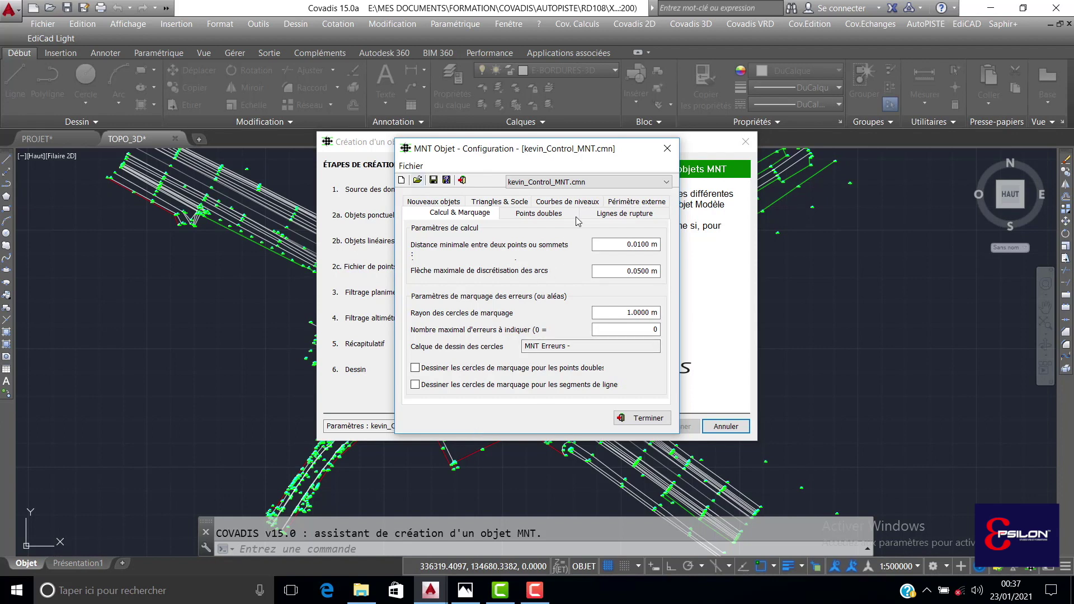
pyautogui.moveTo(619, 157); pyautogui.dragTo(418, 167)
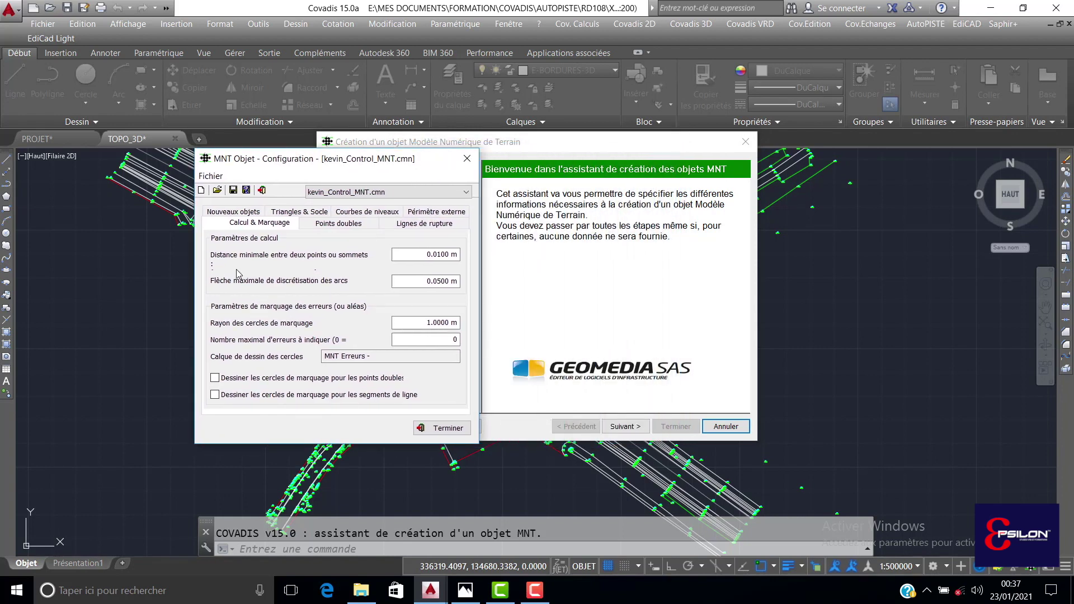
# Review the default settings for new MNT objects and for triangles and base, including the realistic-render material and base altitude.
pyautogui.click(241, 215)
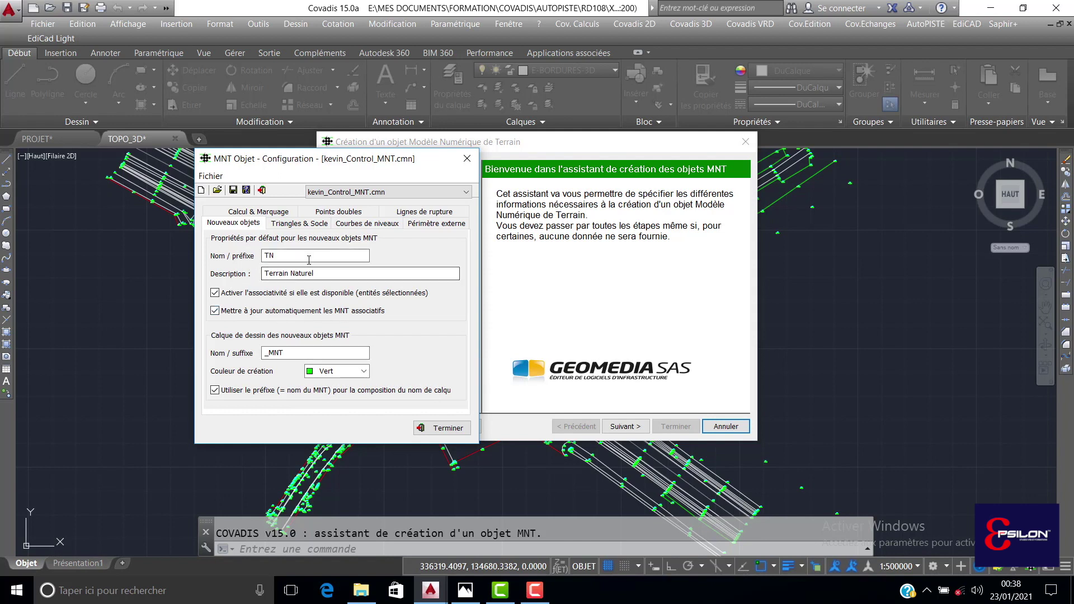
pyautogui.click(306, 226)
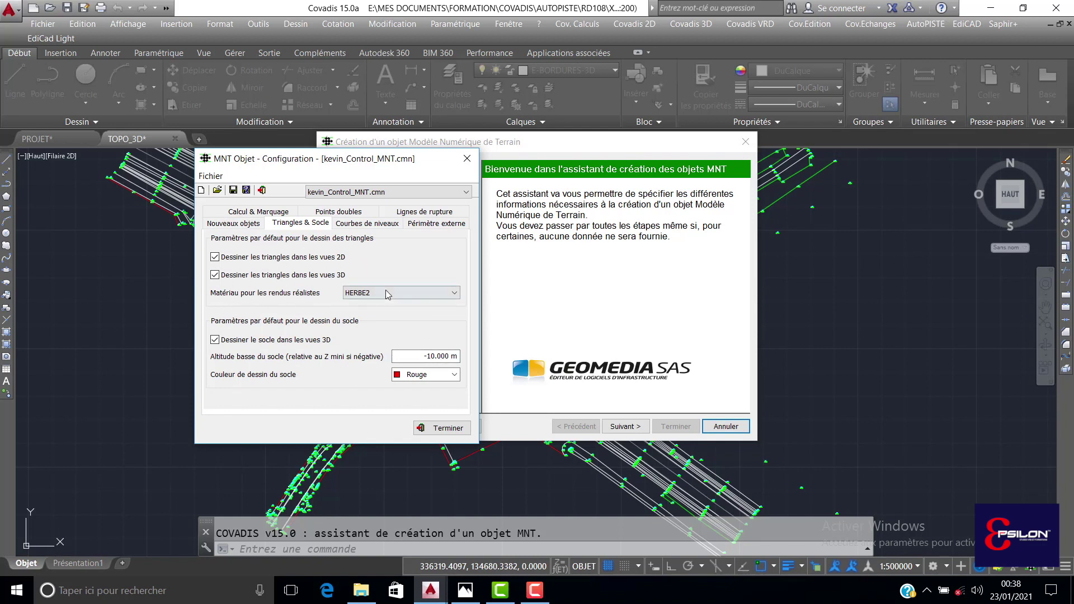
pyautogui.click(377, 293)
pyautogui.click(388, 289)
pyautogui.moveTo(444, 361)
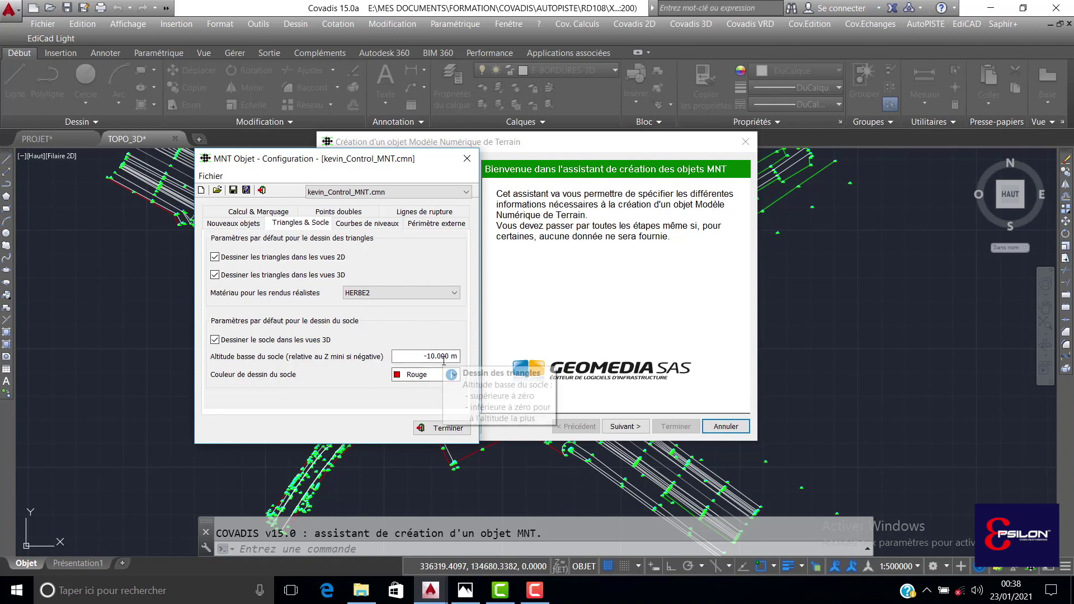
# Review the contour-line and external-perimeter settings, including the reduction options for external faces.
pyautogui.click(361, 224)
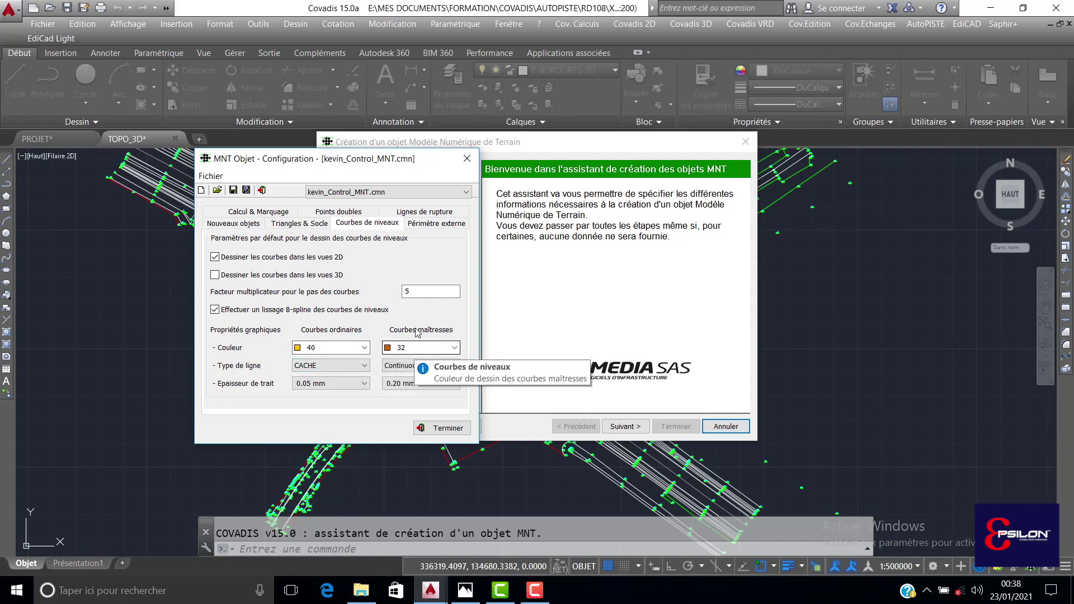
pyautogui.click(433, 227)
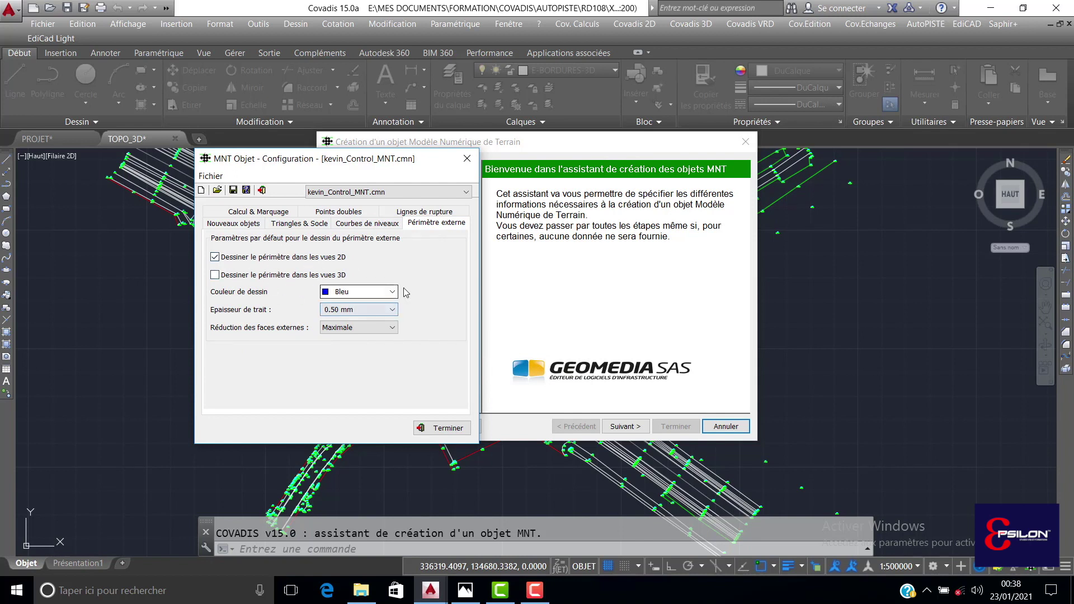
pyautogui.click(376, 329)
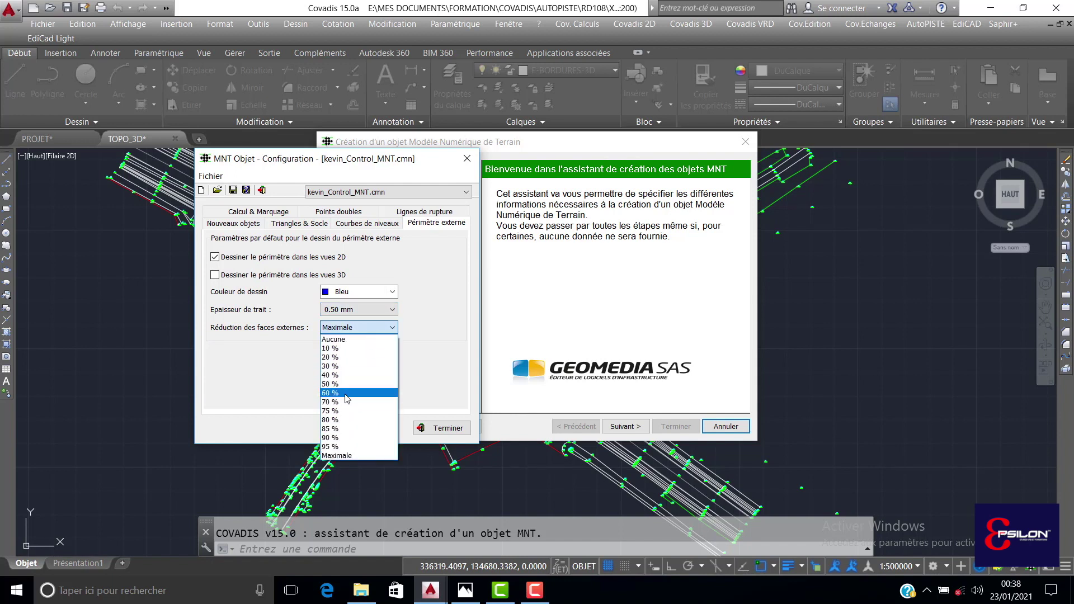
pyautogui.click(359, 327)
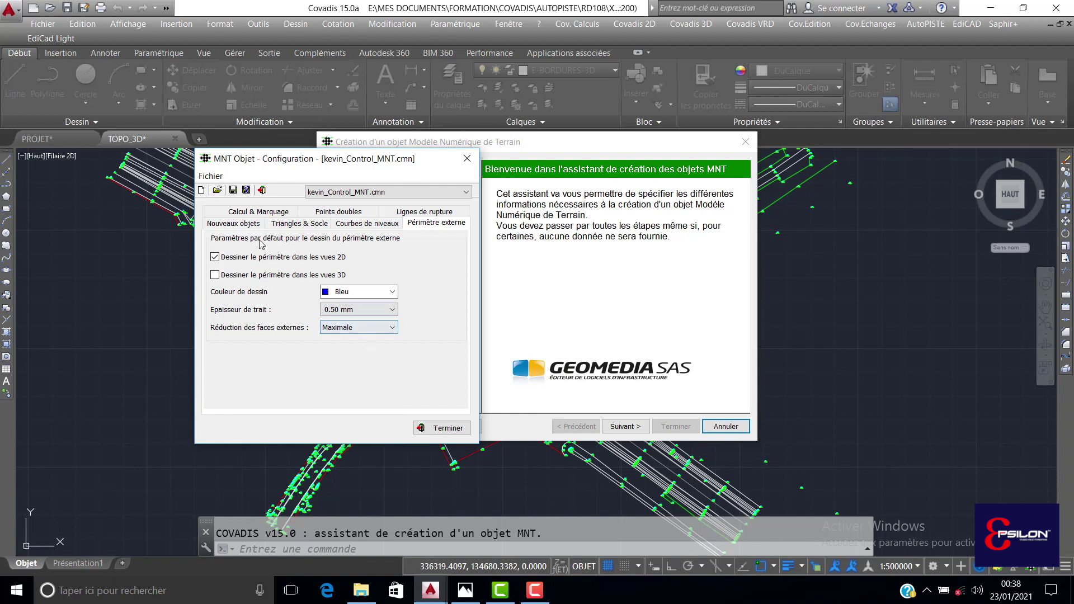
# Review how break lines and double points are handled, and the calculation and error-marking parameters.
pyautogui.click(425, 215)
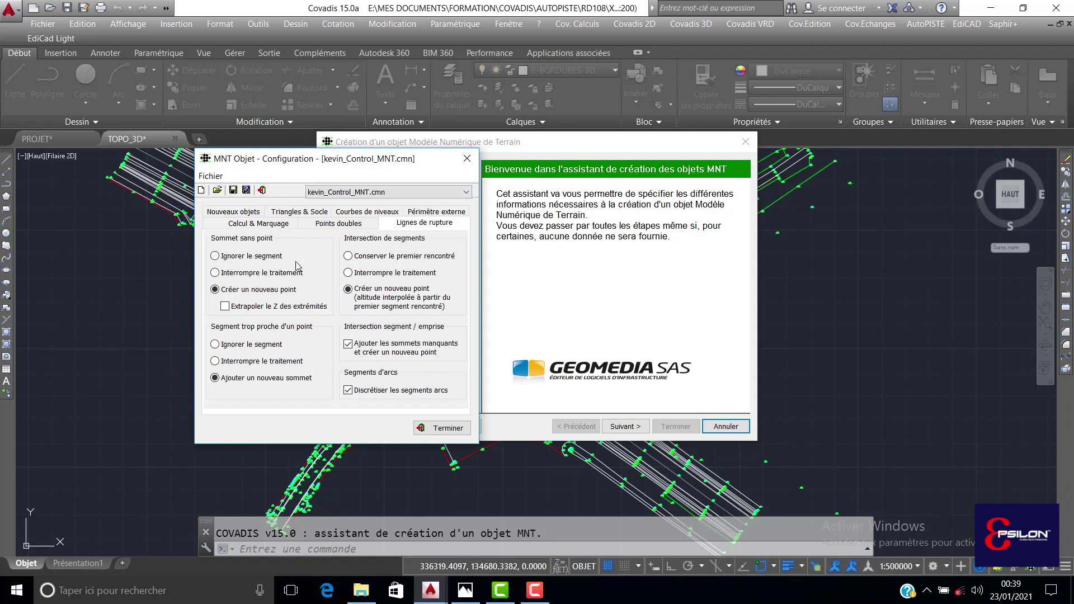
pyautogui.moveTo(270, 312)
pyautogui.click(354, 225)
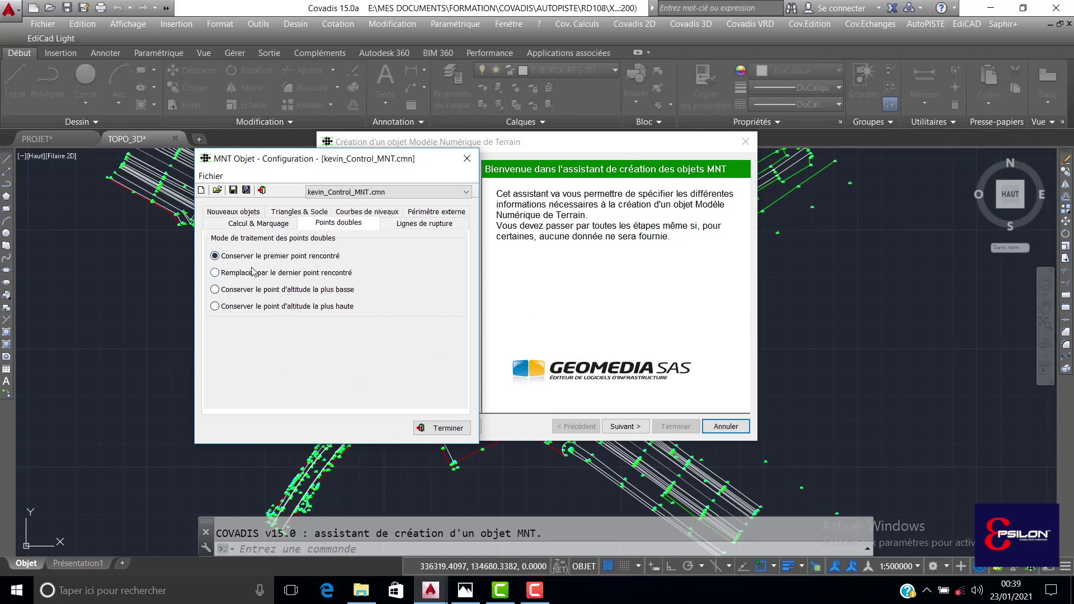
pyautogui.moveTo(254, 272)
pyautogui.click(254, 227)
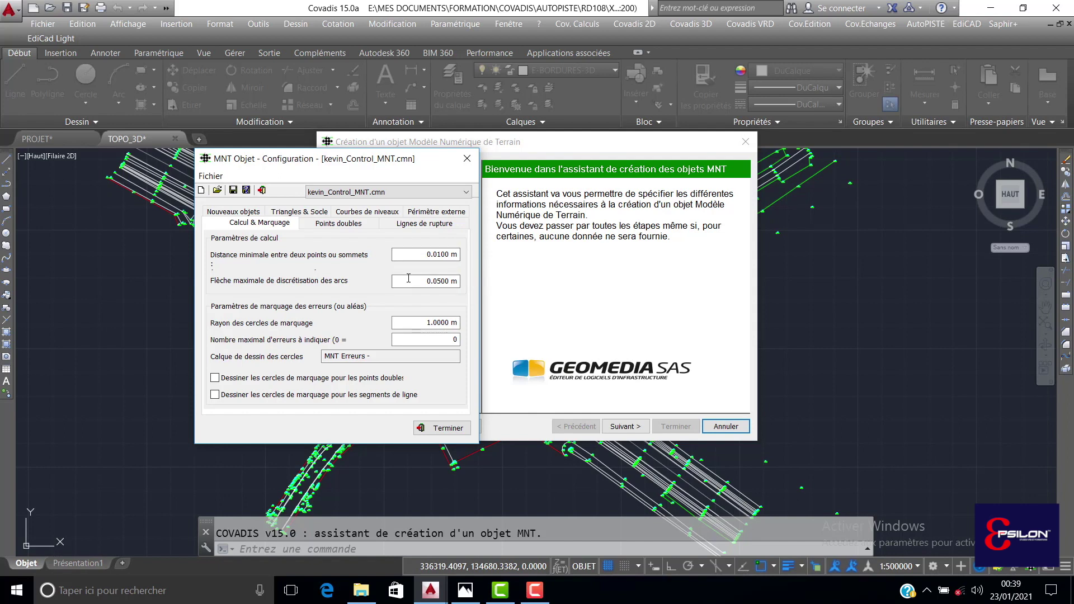
pyautogui.moveTo(411, 256)
pyautogui.moveTo(420, 281)
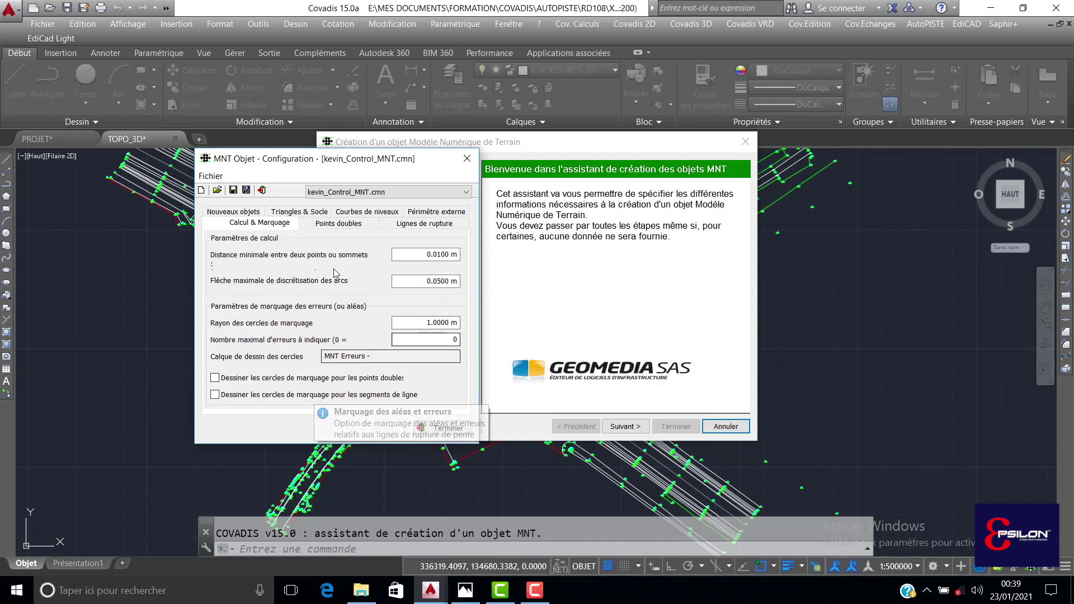
# Recheck the new-object defaults, view the option to save the parameters as a file without saving, and close the configuration.
pyautogui.click(249, 211)
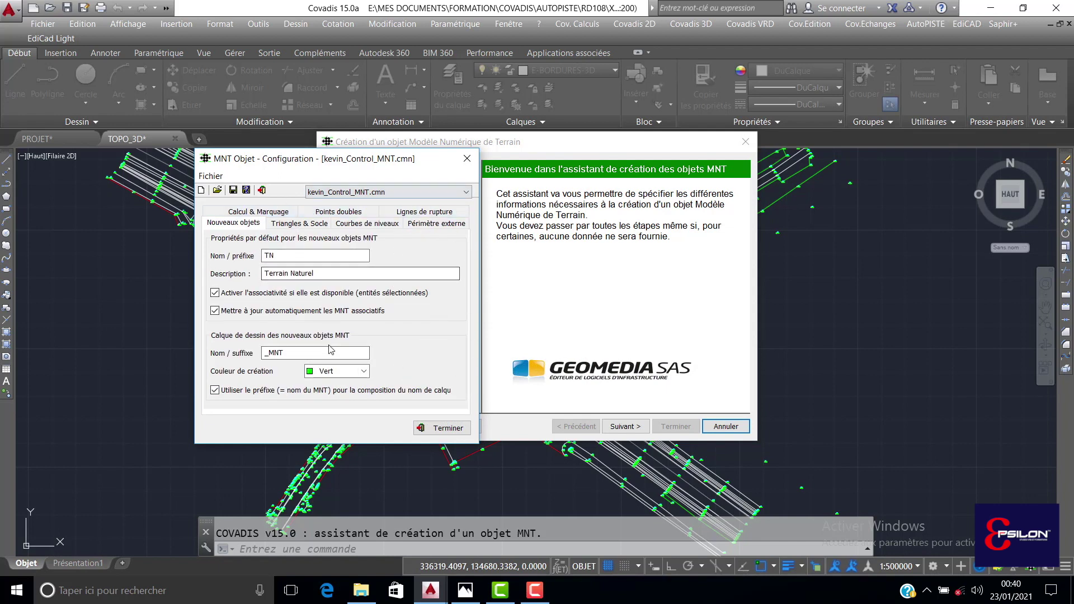
pyautogui.click(246, 190)
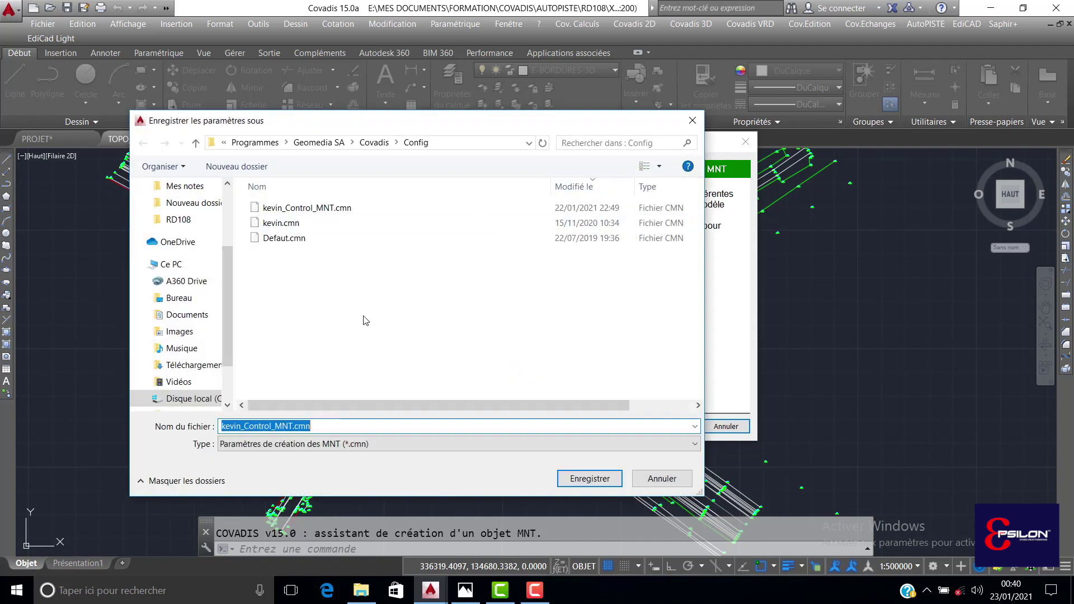
pyautogui.click(692, 120)
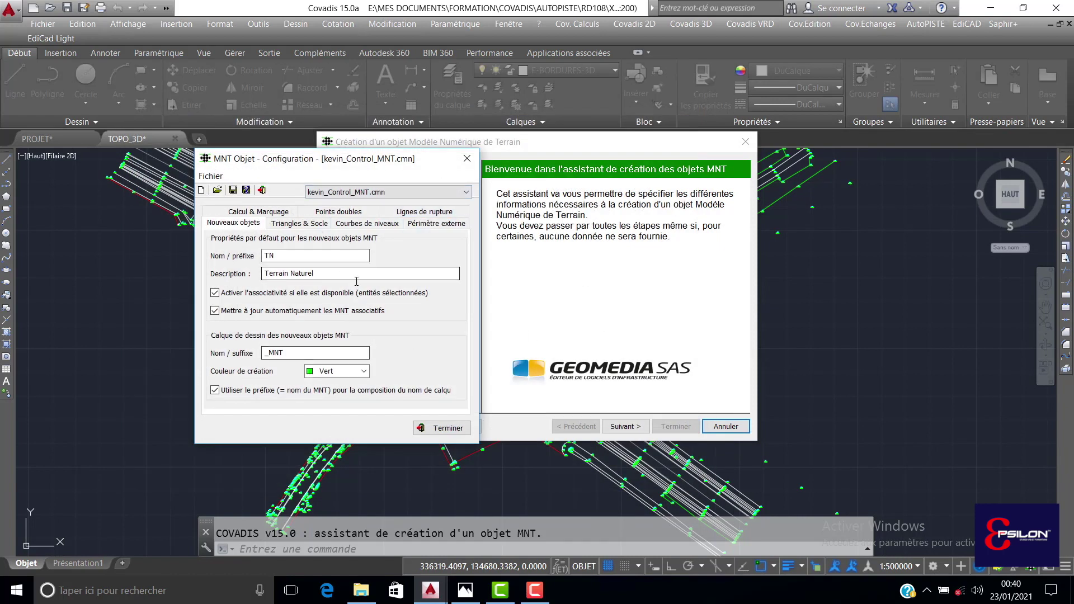
pyautogui.click(455, 434)
# Use the current drawing as data source and accept automatic selection of the TCPOINT topographic points on layers E-POINTS_LEVES-3D and TOPOJIS.
pyautogui.click(634, 434)
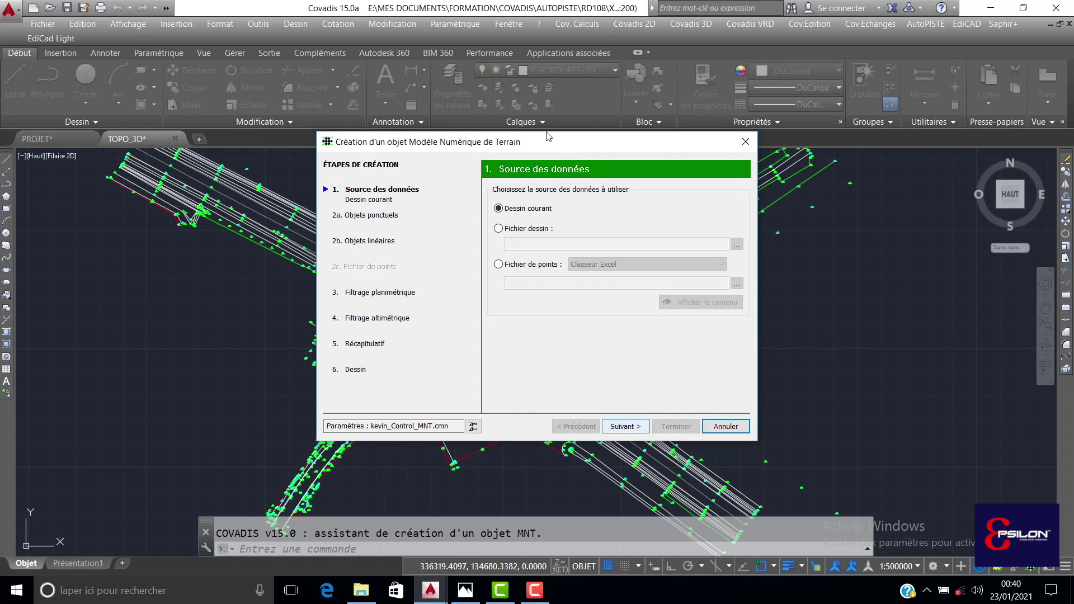
pyautogui.click(625, 426)
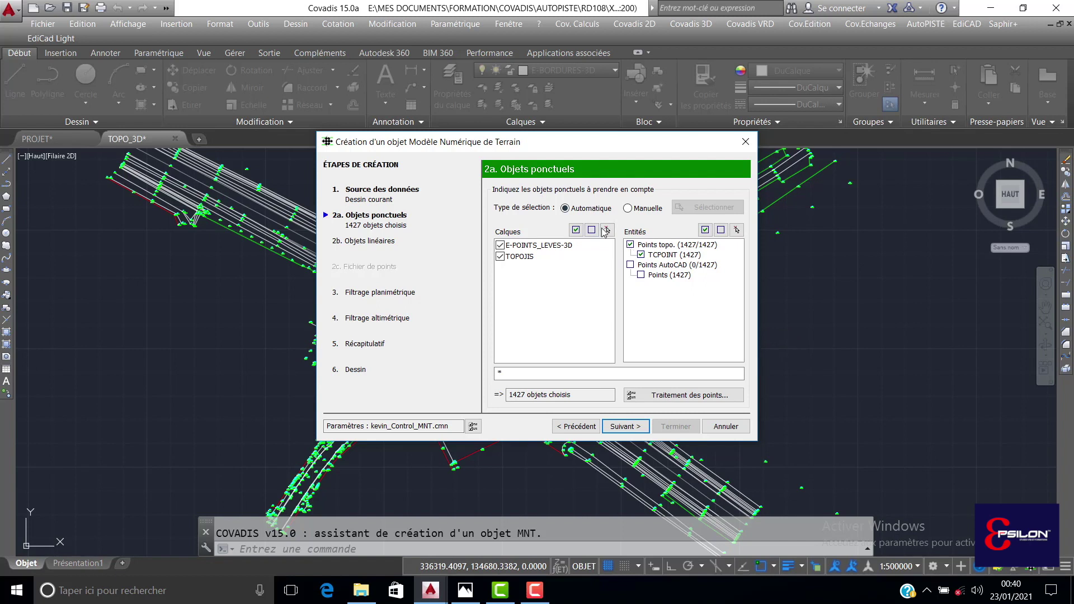
pyautogui.moveTo(686, 292)
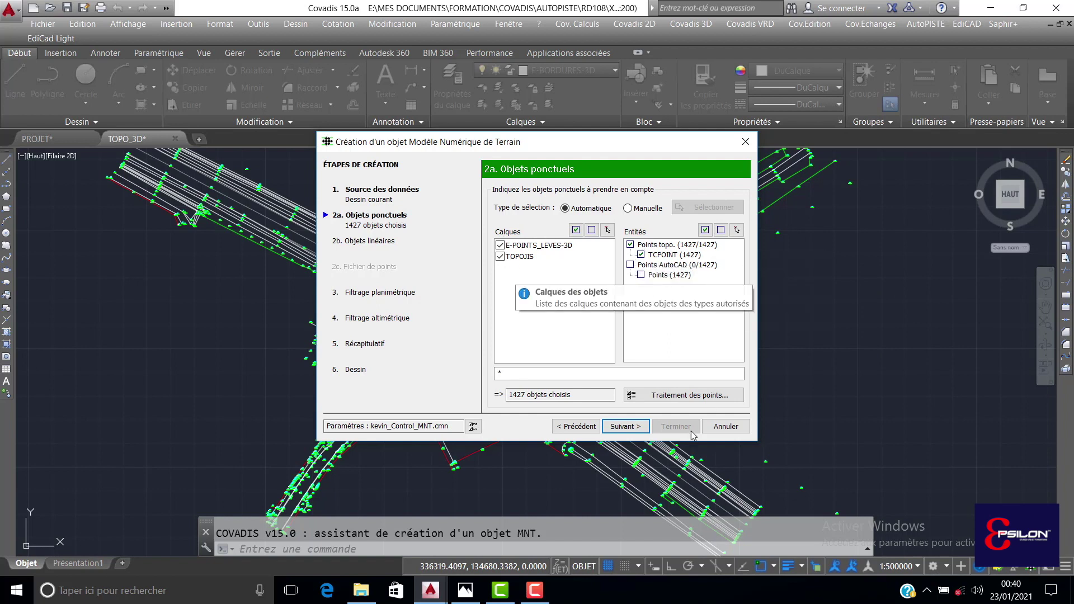
pyautogui.click(625, 426)
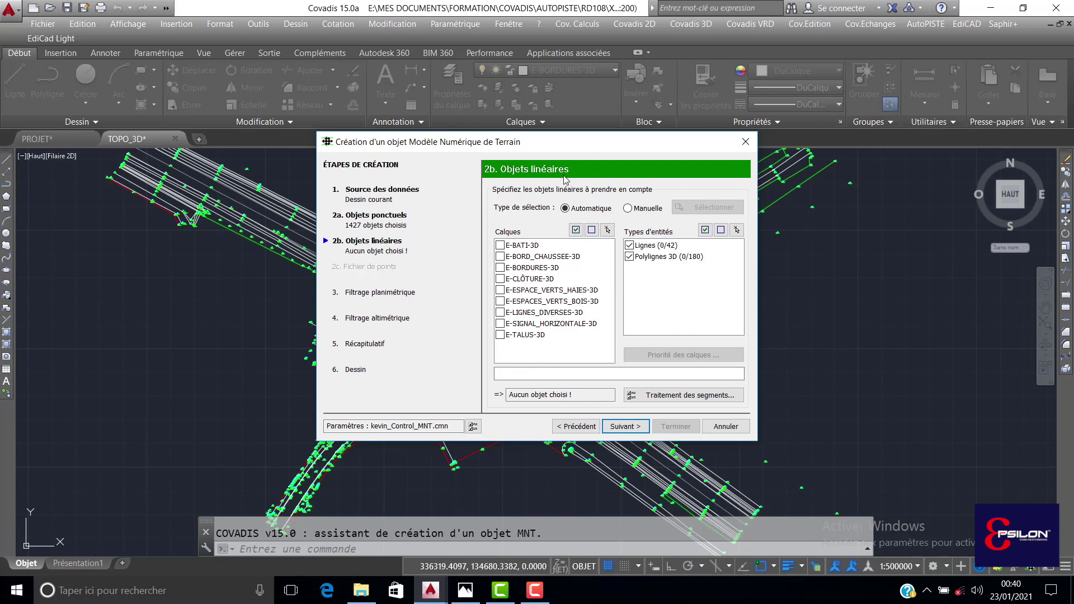
# Restrict the linear objects to 3D polylines, excluding plain lines, and include all listed layers from E-BATI-3D to E-TALUS-3D.
pyautogui.click(629, 245)
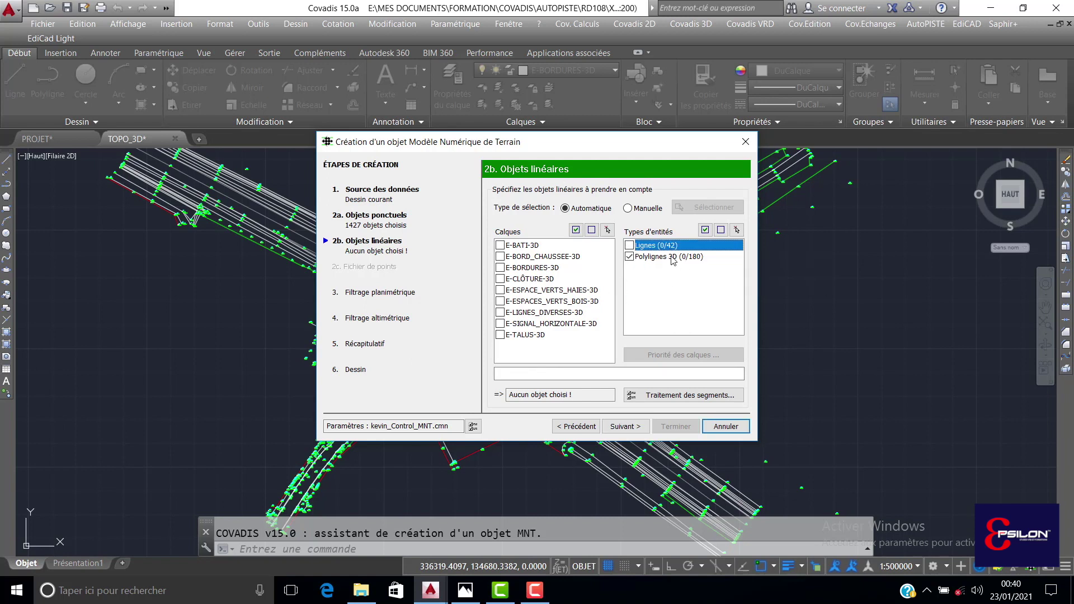
pyautogui.click(629, 256)
pyautogui.click(499, 245)
pyautogui.click(500, 256)
pyautogui.click(499, 267)
pyautogui.click(500, 278)
pyautogui.click(500, 290)
pyautogui.click(499, 301)
pyautogui.click(592, 230)
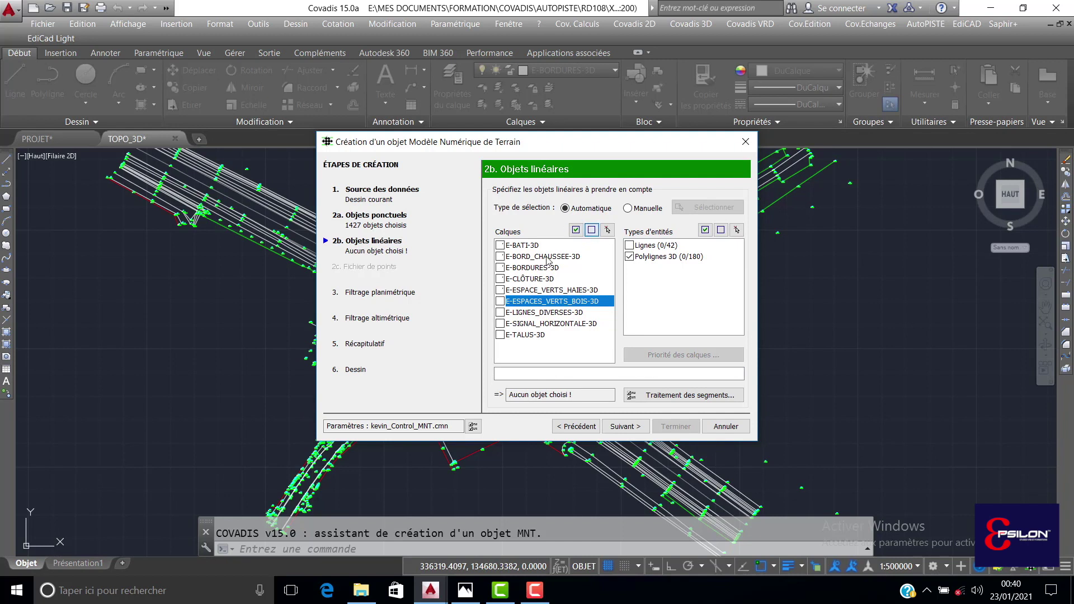
pyautogui.click(576, 230)
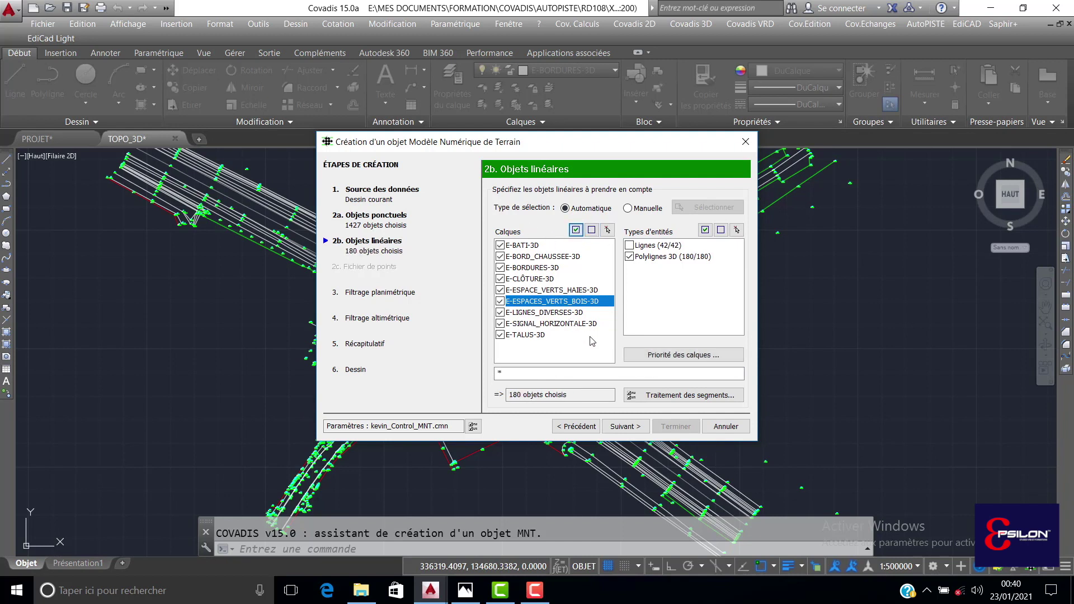
# Try to move the E-BORD_CHAUSSEE-3D layer to the top of the linear objects' priority order.
pyautogui.click(682, 359)
pyautogui.moveTo(554, 209); pyautogui.dragTo(846, 198)
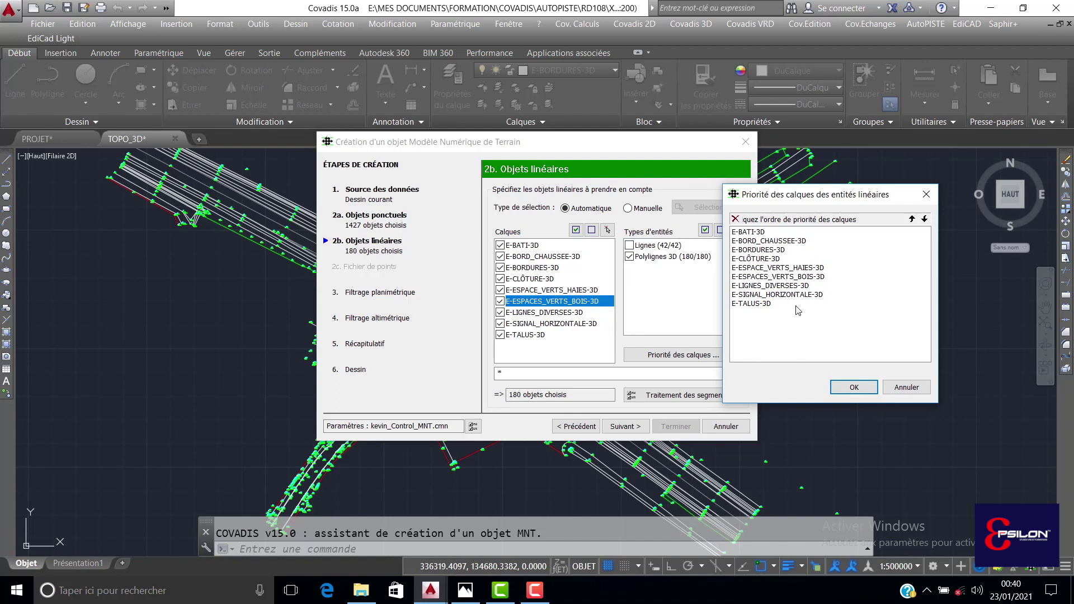
pyautogui.click(764, 242)
pyautogui.click(912, 219)
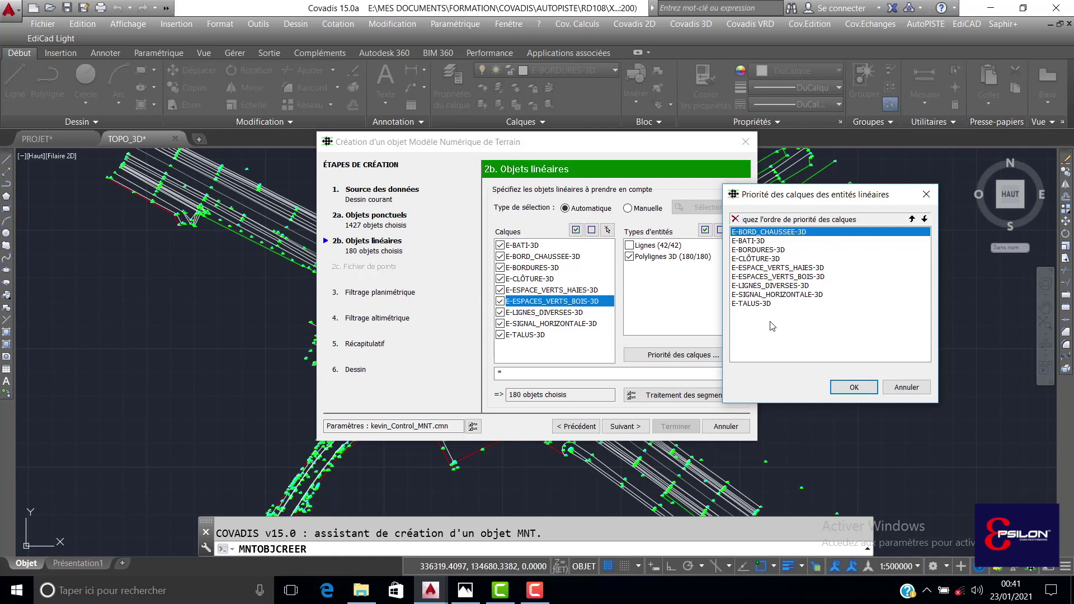
pyautogui.moveTo(874, 197); pyautogui.dragTo(838, 203)
pyautogui.click(890, 200)
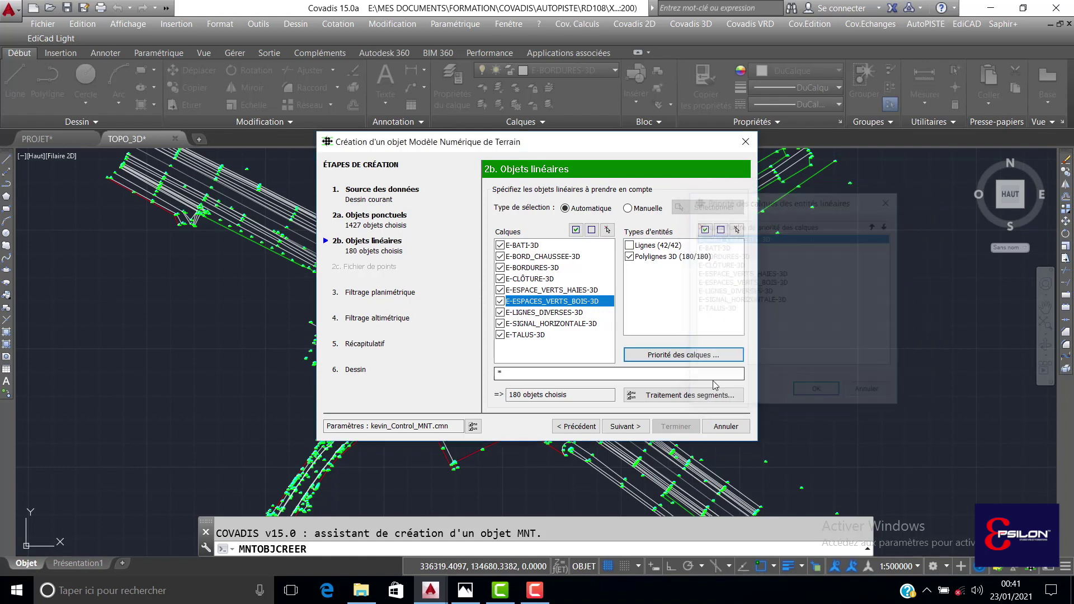
# Accept no planimetric filtering and an altimetric filter that only ignores points and vertices of zero altitude, and proceed to the summary.
pyautogui.click(626, 427)
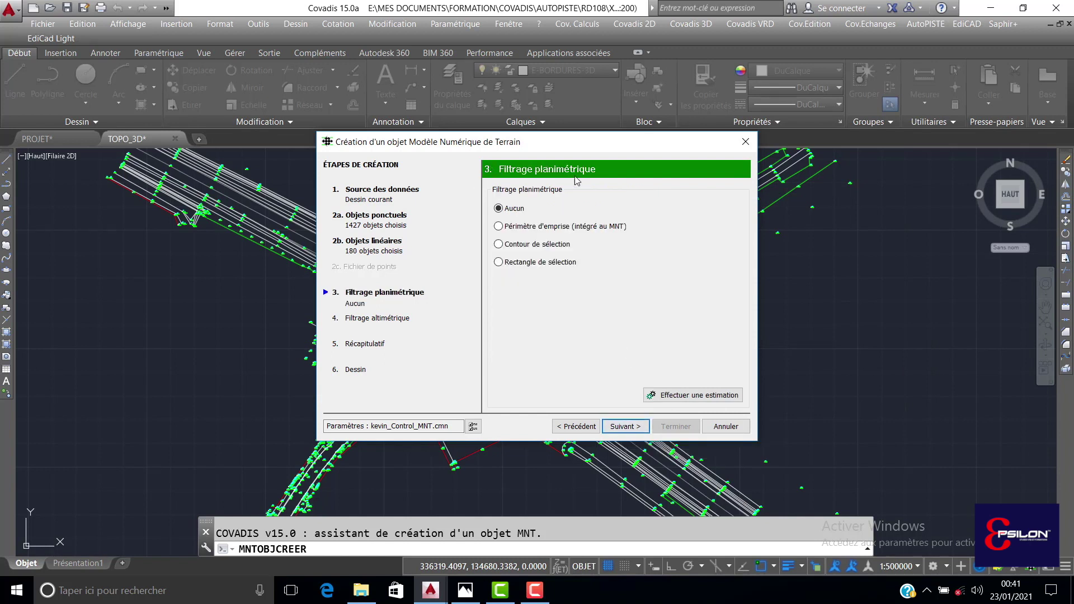
pyautogui.click(624, 428)
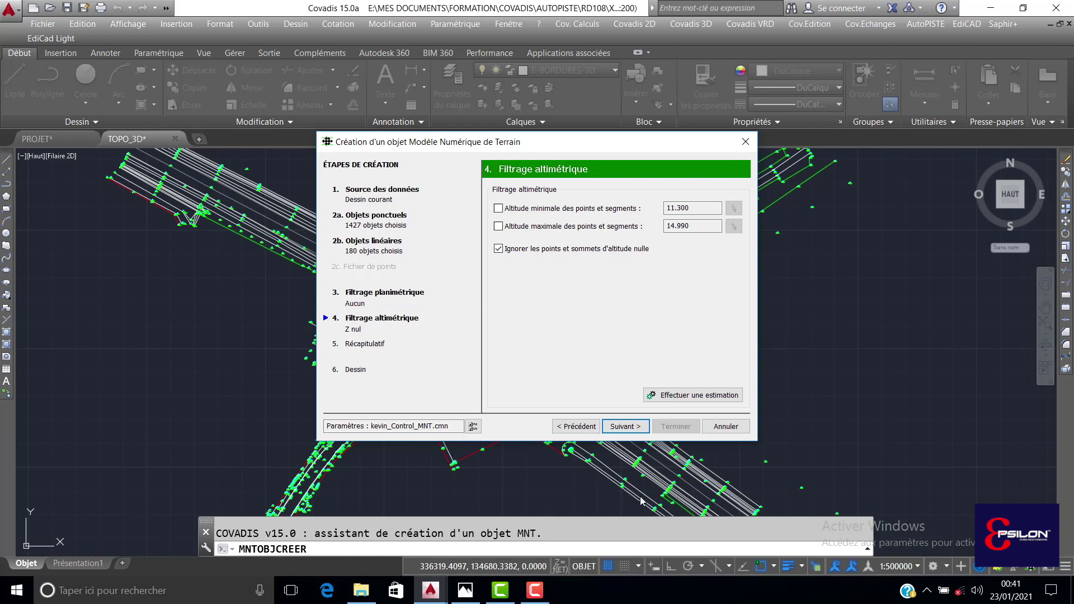
pyautogui.click(625, 429)
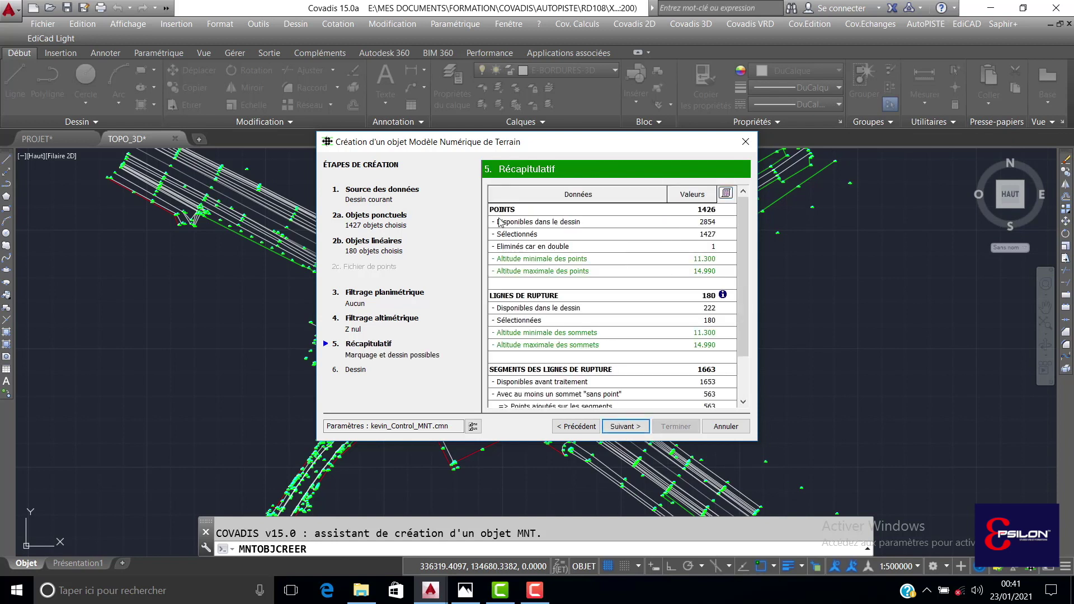
# Review the summary of source data for points, break lines and break-line segments.
pyautogui.scroll(-2, 570, 186)
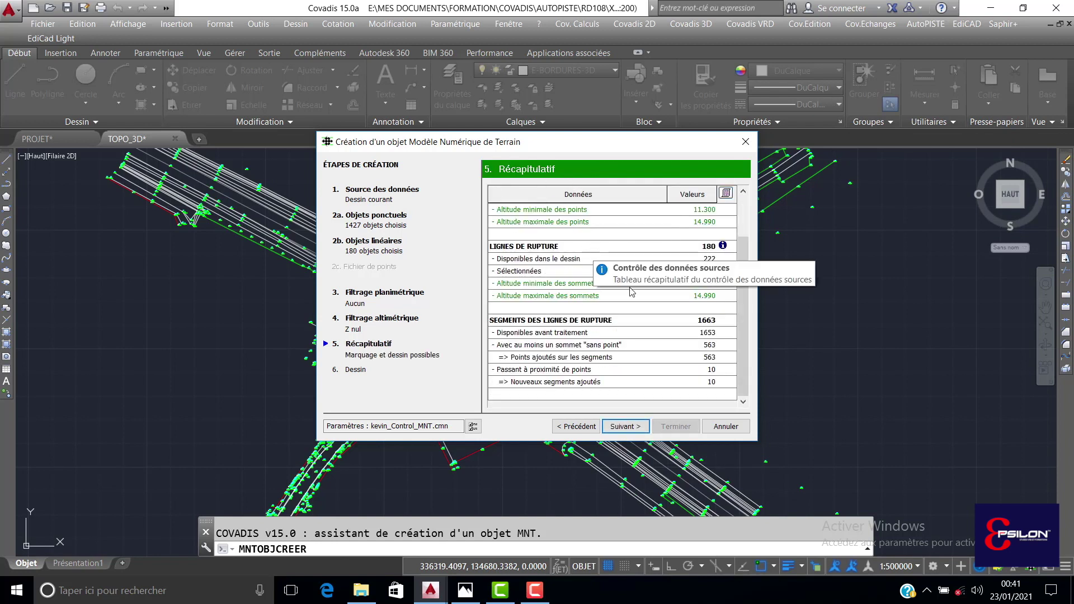
pyautogui.scroll(2, 740, 246)
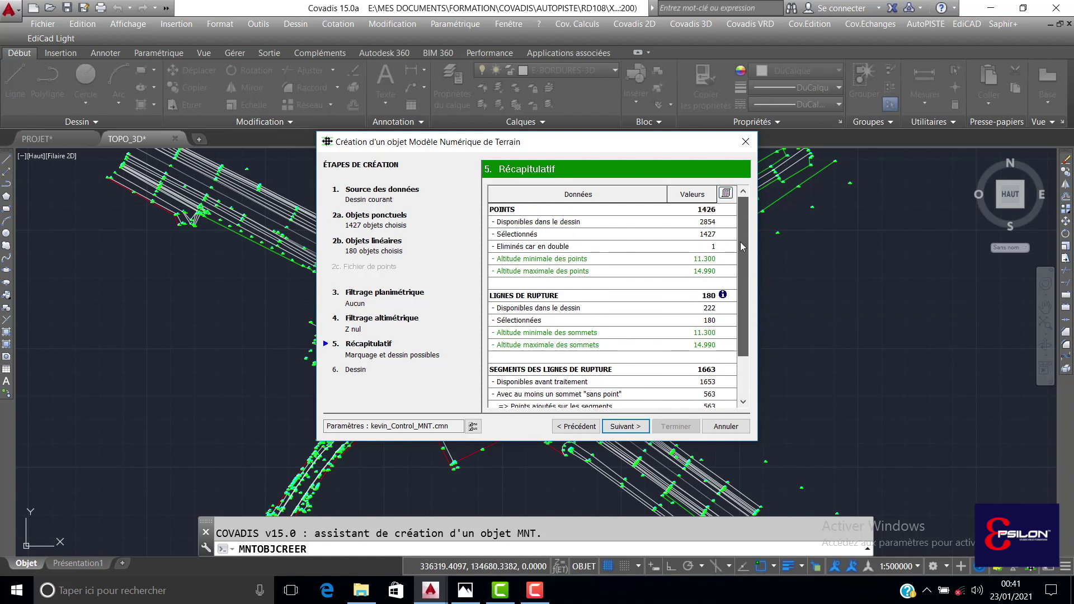
pyautogui.scroll(-2, 740, 241)
pyautogui.scroll(2, 743, 239)
pyautogui.scroll(-2, 743, 238)
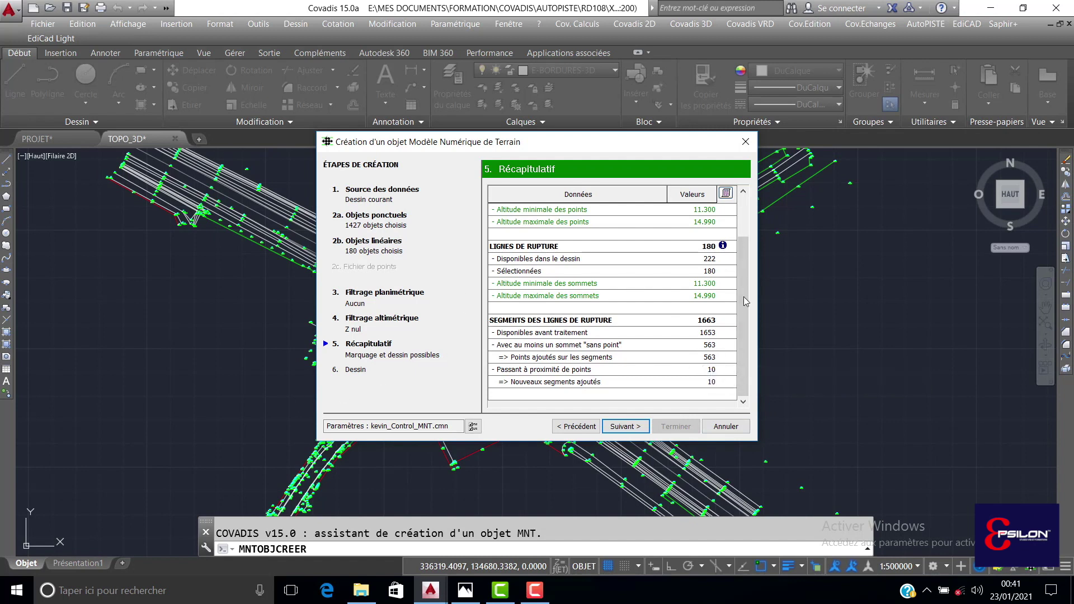
pyautogui.moveTo(746, 261)
pyautogui.mouseDown()
pyautogui.moveTo(744, 214)
pyautogui.moveTo(758, 270)
pyautogui.mouseUp()
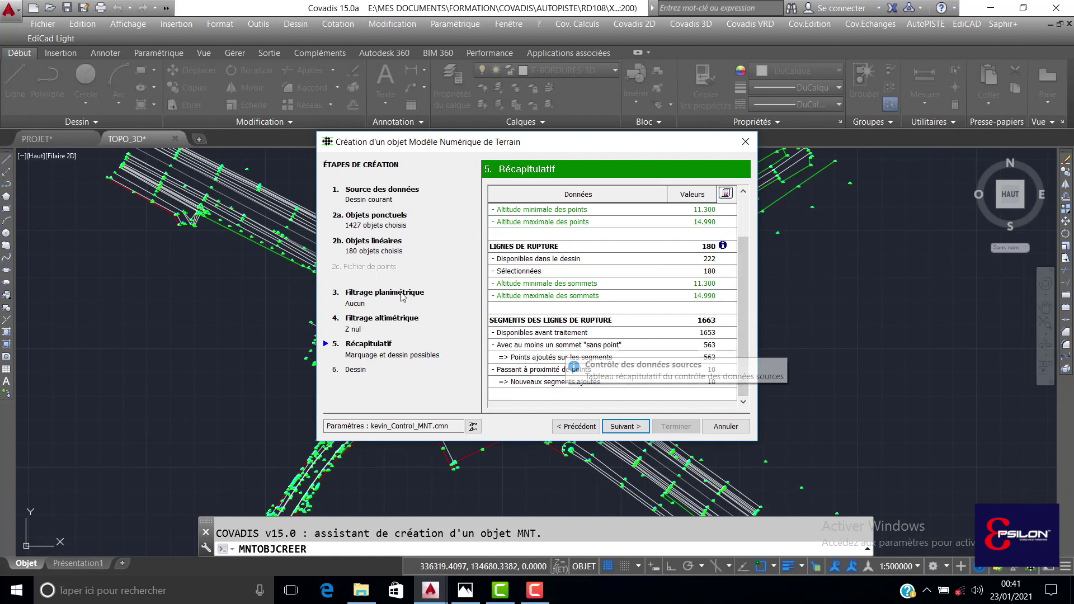
# Enable the summary listing in the drawing settings and generate the TN terrain model.
pyautogui.click(626, 427)
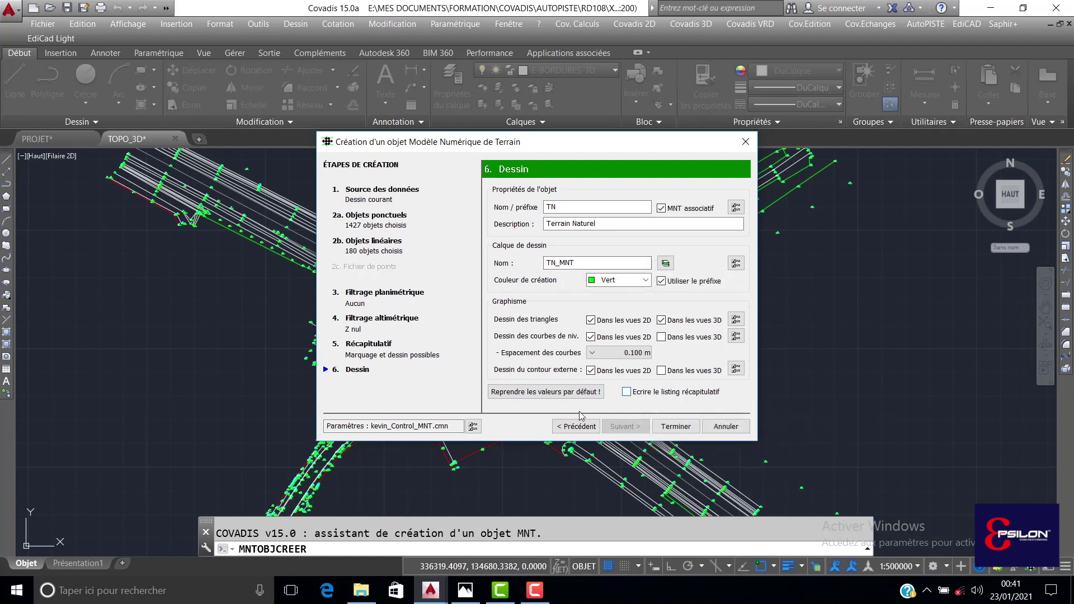
pyautogui.click(637, 395)
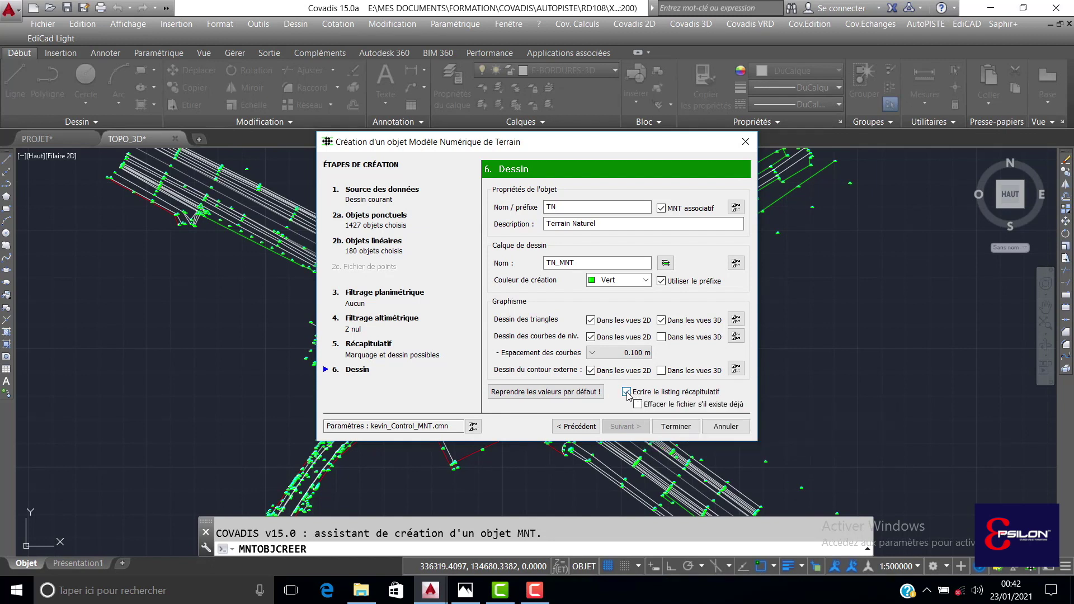
pyautogui.click(676, 426)
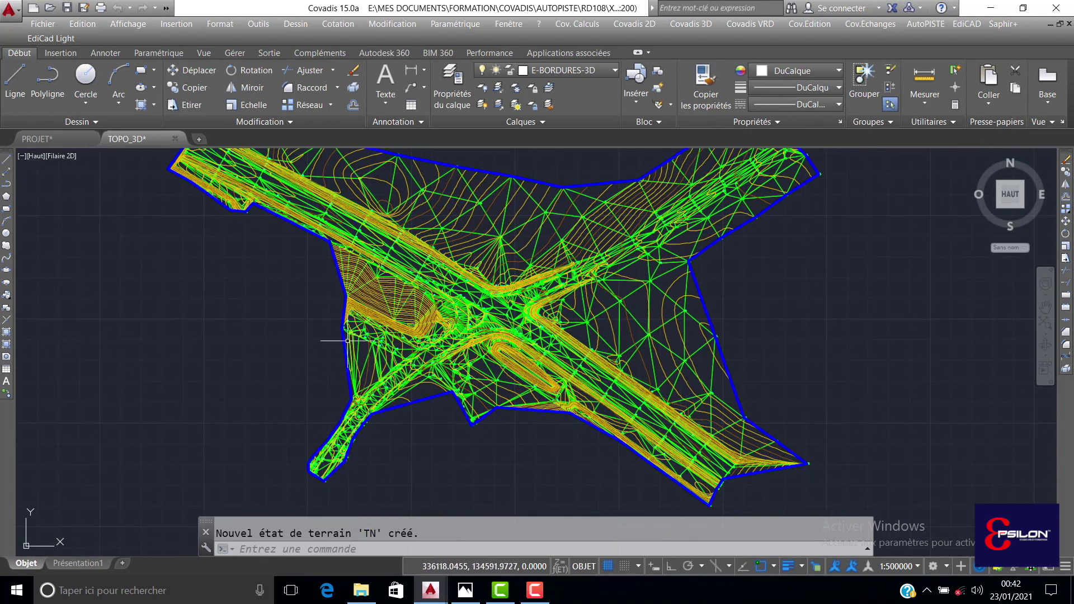
# Examine the triangulation, contour lines and outer boundary of the terrain model along the road branches and around the junction.
pyautogui.scroll(3, 483, 273)
pyautogui.scroll(-1, 486, 309)
pyautogui.moveTo(700, 449); pyautogui.dragTo(687, 429, button='middle')
pyautogui.scroll(1, 536, 380)
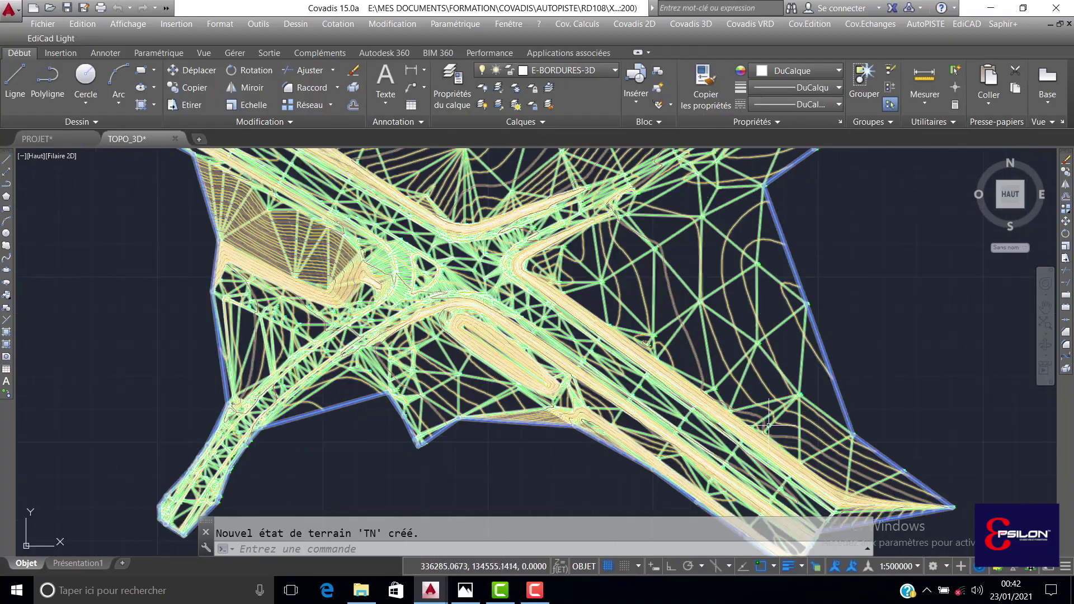
pyautogui.moveTo(784, 487); pyautogui.dragTo(542, 420, button='middle')
pyautogui.scroll(2, 542, 420)
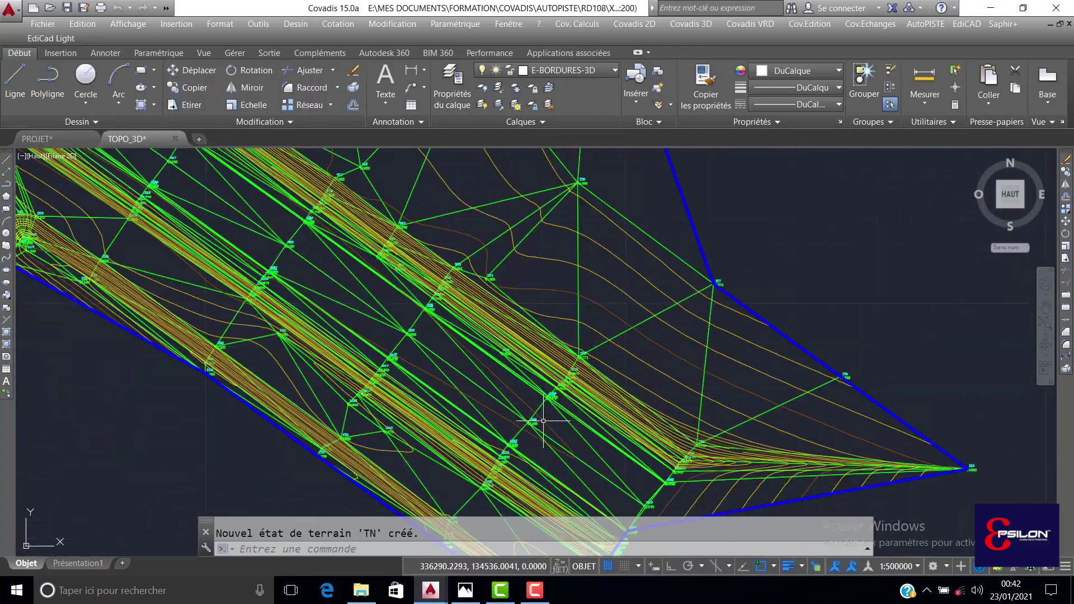
pyautogui.scroll(-2, 544, 420)
pyautogui.moveTo(257, 173); pyautogui.dragTo(786, 470, button='middle')
pyautogui.moveTo(791, 278)
pyautogui.mouseDown(button='middle')
pyautogui.moveTo(475, 474)
pyautogui.moveTo(804, 264)
pyautogui.mouseUp(button='middle')
pyautogui.moveTo(613, 358); pyautogui.dragTo(580, 321, button='middle')
pyautogui.scroll(-2, 615, 316)
pyautogui.scroll(2, 582, 292)
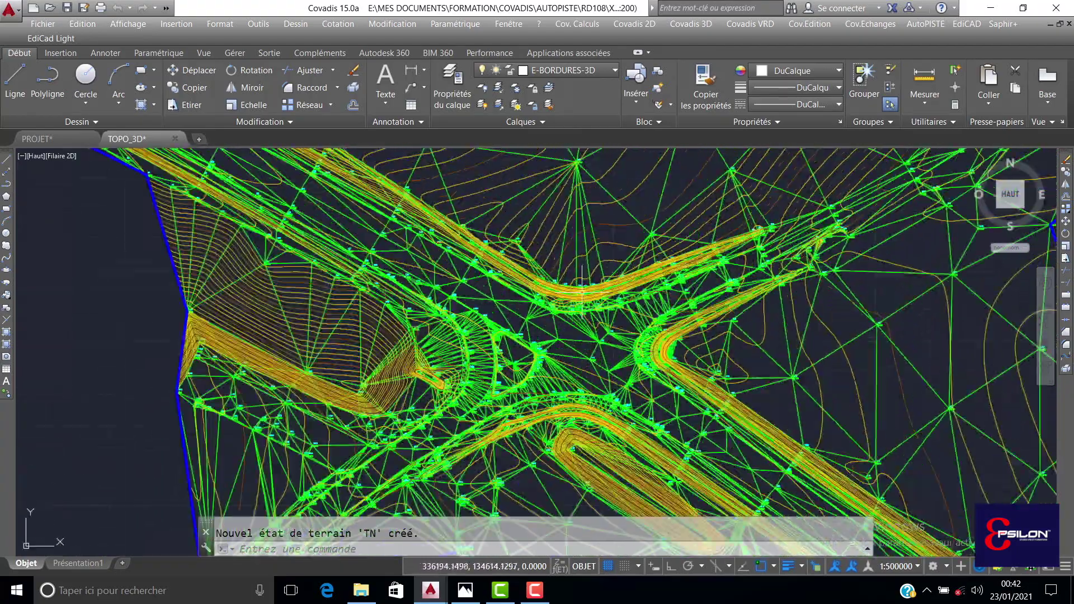
pyautogui.moveTo(707, 337)
pyautogui.mouseDown(button='middle')
pyautogui.moveTo(605, 394)
pyautogui.moveTo(682, 316)
pyautogui.mouseUp(button='middle')
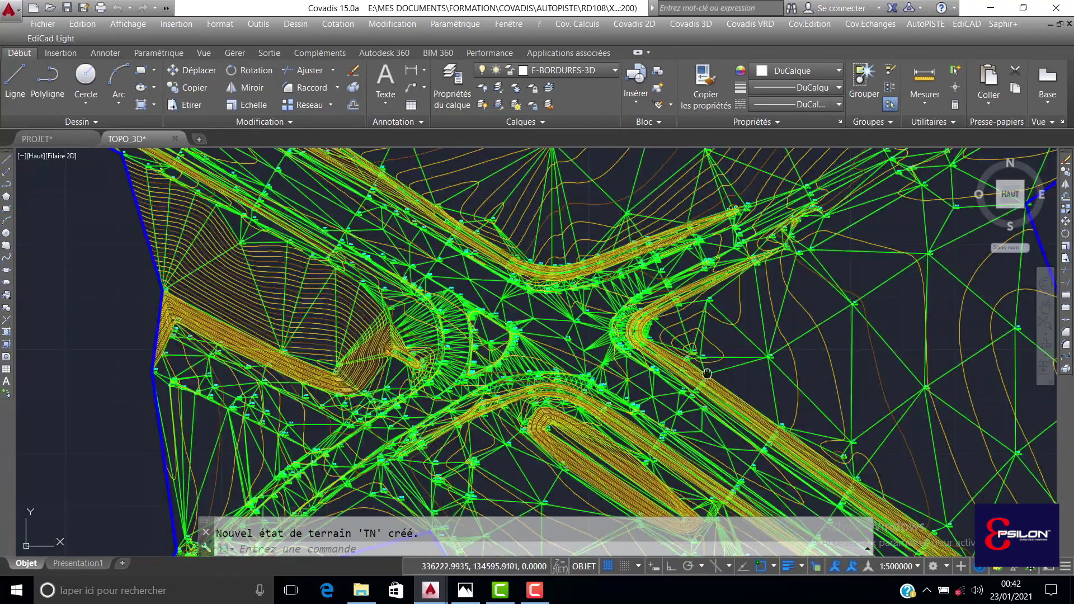
pyautogui.moveTo(788, 455); pyautogui.dragTo(619, 325, button='middle')
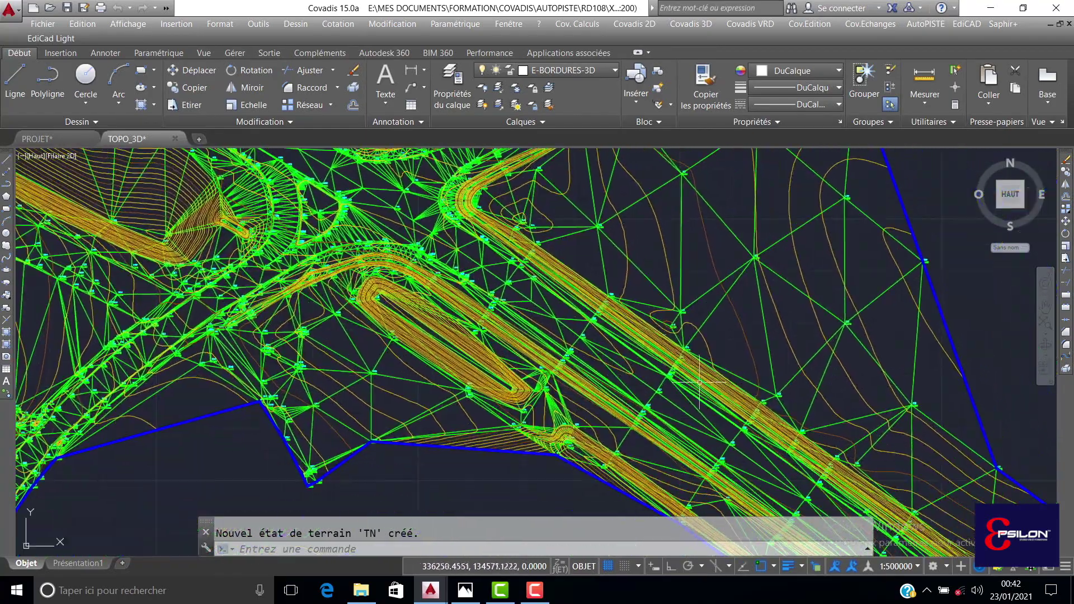
pyautogui.moveTo(699, 382); pyautogui.dragTo(558, 293, button='middle')
pyautogui.moveTo(701, 427); pyautogui.dragTo(551, 380, button='middle')
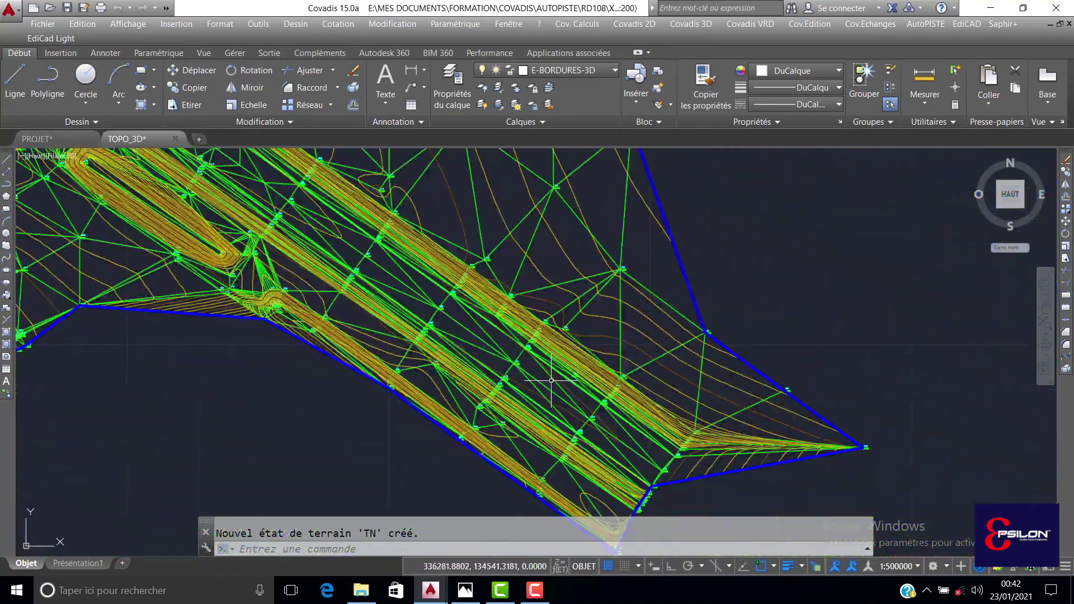
pyautogui.moveTo(349, 226); pyautogui.dragTo(721, 433, button='middle')
pyautogui.moveTo(430, 208)
pyautogui.mouseDown(button='middle')
pyautogui.moveTo(755, 397)
pyautogui.moveTo(874, 497)
pyautogui.moveTo(523, 216)
pyautogui.moveTo(299, 211)
pyautogui.mouseUp(button='middle')
pyautogui.moveTo(732, 517); pyautogui.dragTo(601, 369, button='middle')
pyautogui.moveTo(565, 302); pyautogui.dragTo(657, 378, button='middle')
pyautogui.moveTo(522, 305)
pyautogui.mouseDown(button='middle')
pyautogui.moveTo(574, 357)
pyautogui.moveTo(518, 281)
pyautogui.moveTo(643, 384)
pyautogui.mouseUp(button='middle')
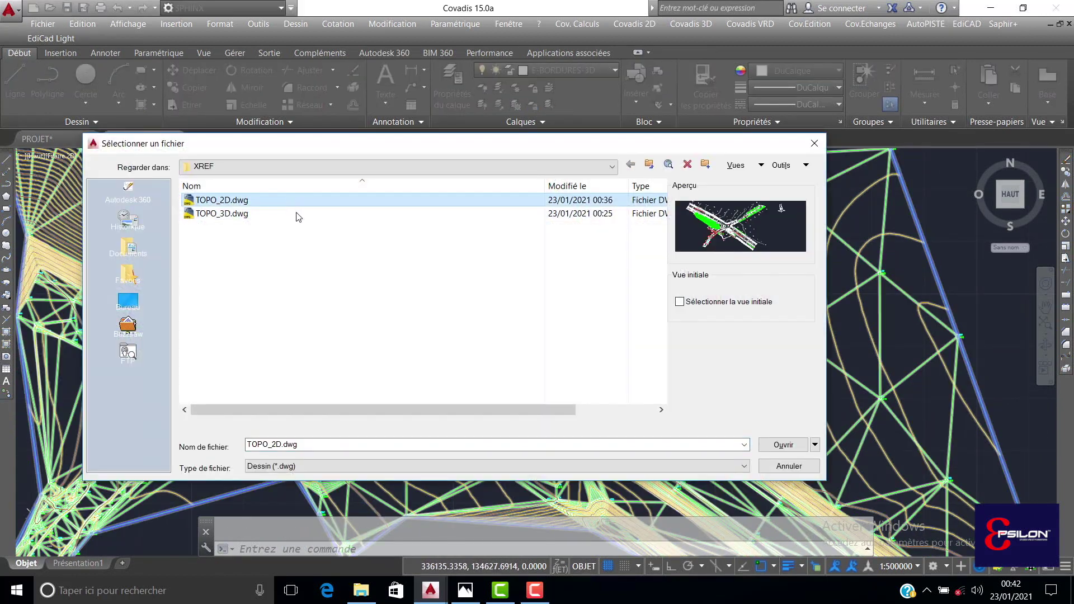
# Open TOPO_2D.dwg from the XREF folder, and save and close the PROJET drawing.
pyautogui.click(803, 442)
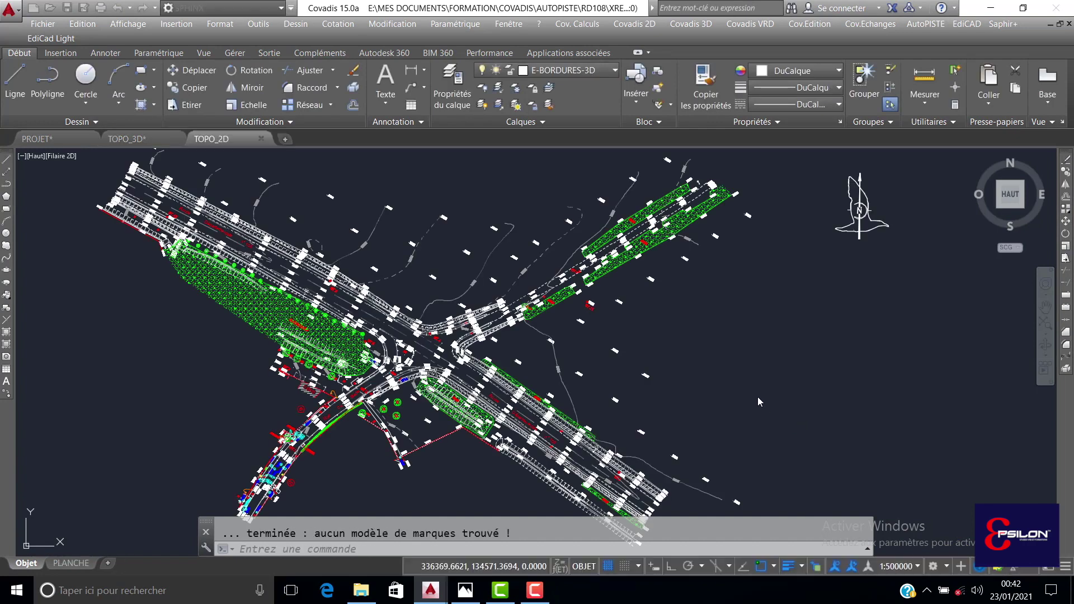
pyautogui.click(37, 139)
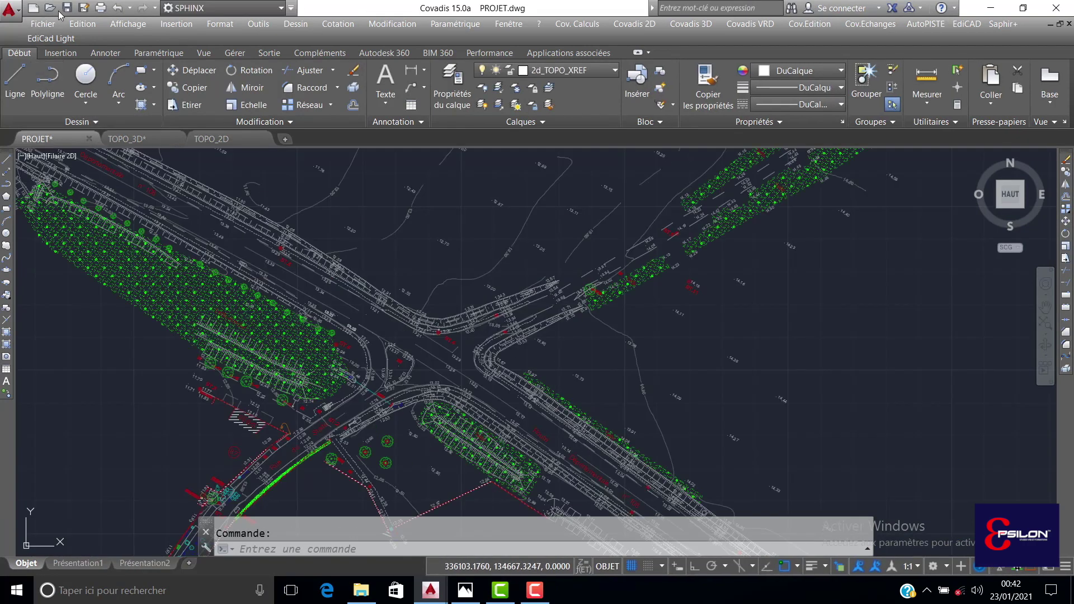
pyautogui.hotkey('ctrl', 's')
pyautogui.click(89, 138)
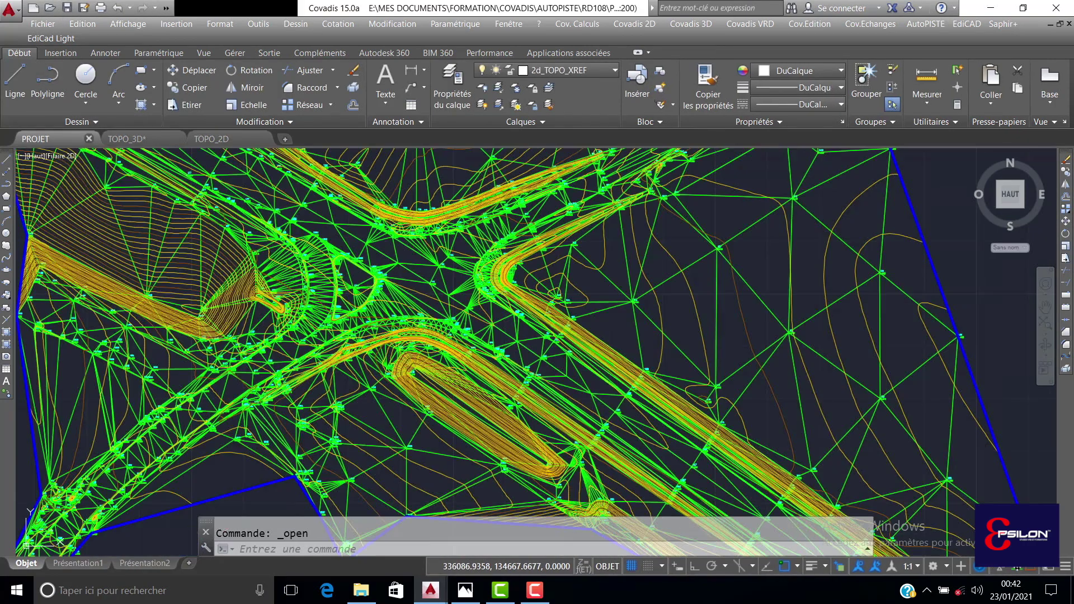
# Tile the TOPO_3D and TOPO_2D drawings vertically, side by side.
pyautogui.scroll(-2, 420, 322)
pyautogui.moveTo(541, 270); pyautogui.dragTo(486, 316, button='middle')
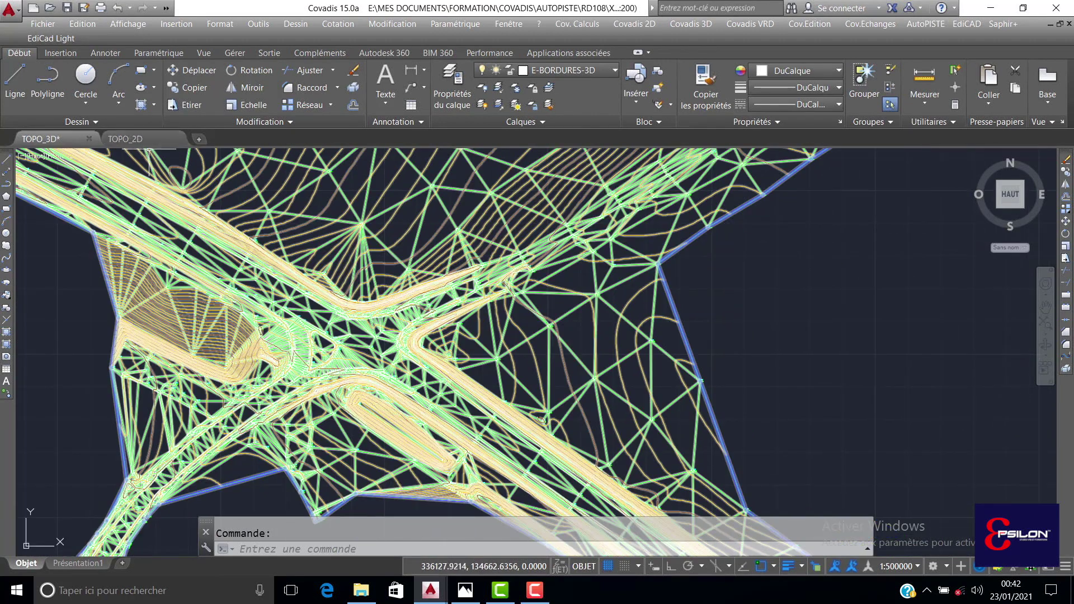
pyautogui.click(210, 58)
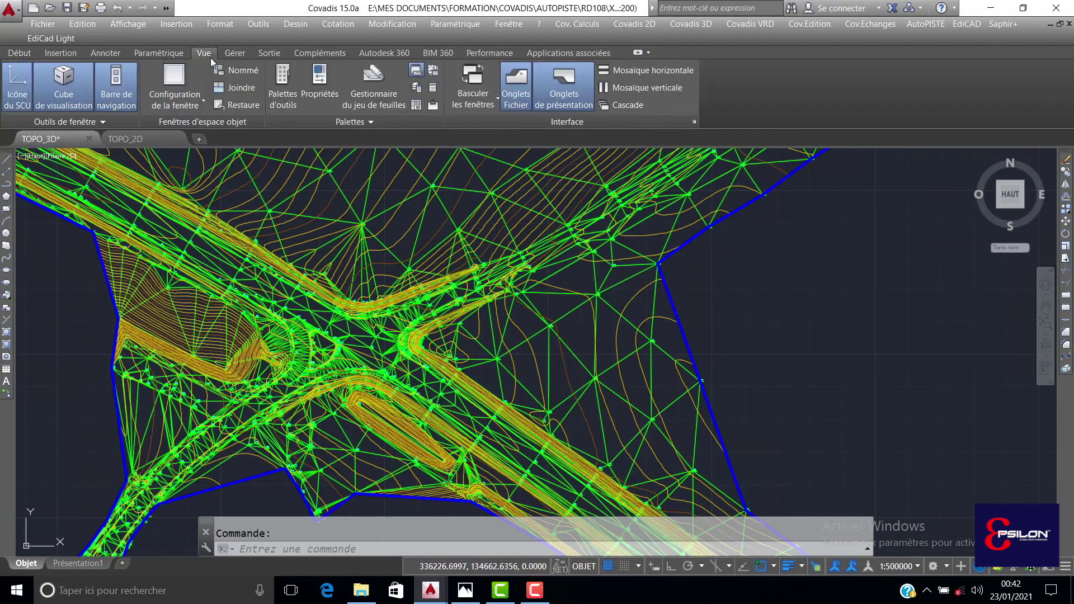
pyautogui.click(642, 90)
# Draw a polyline in TOPO_2D from survey station ST.7 to the empty area northeast of the road, as a location marker.
pyautogui.moveTo(901, 438); pyautogui.dragTo(931, 394, button='middle')
pyautogui.scroll(5, 828, 358)
pyautogui.scroll(-3, 806, 349)
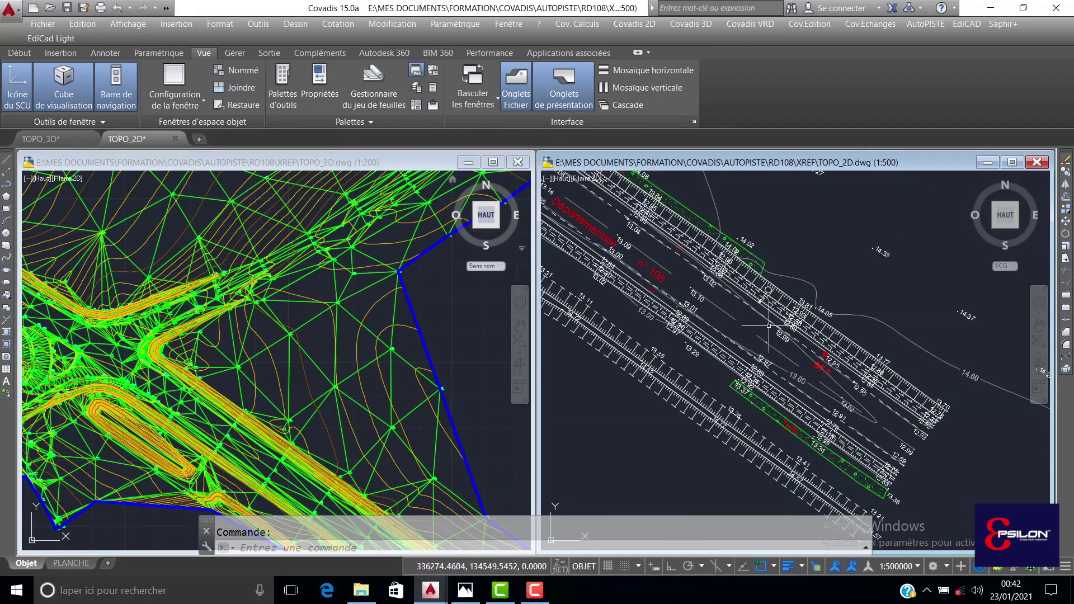
pyautogui.scroll(4, 764, 352)
pyautogui.scroll(-4, 754, 358)
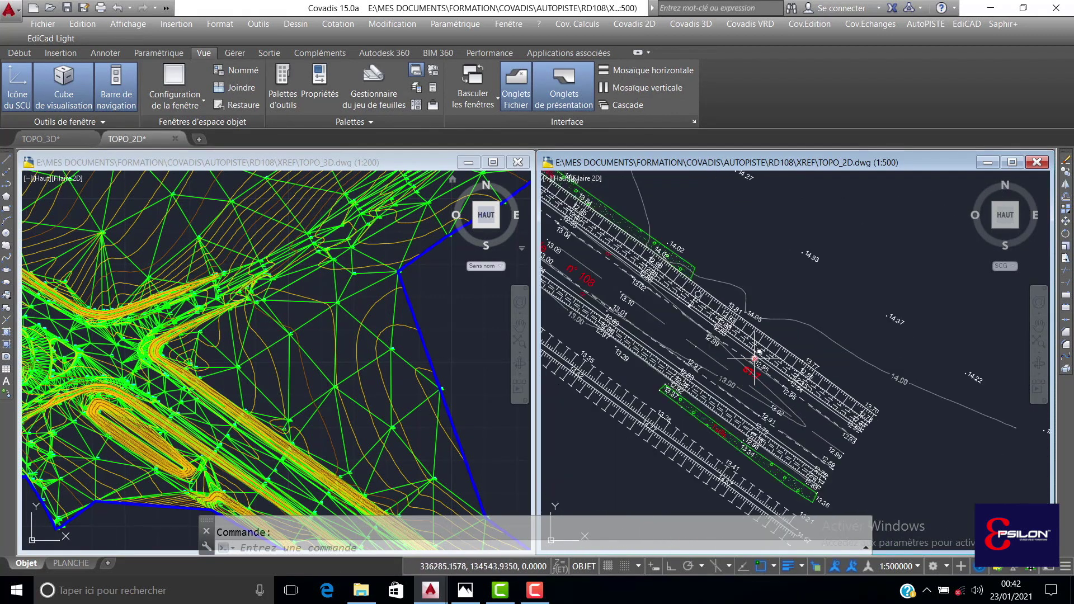
pyautogui.scroll(-6, 283, 378)
pyautogui.scroll(3, 858, 370)
pyautogui.scroll(-4, 727, 369)
pyautogui.click(19, 52)
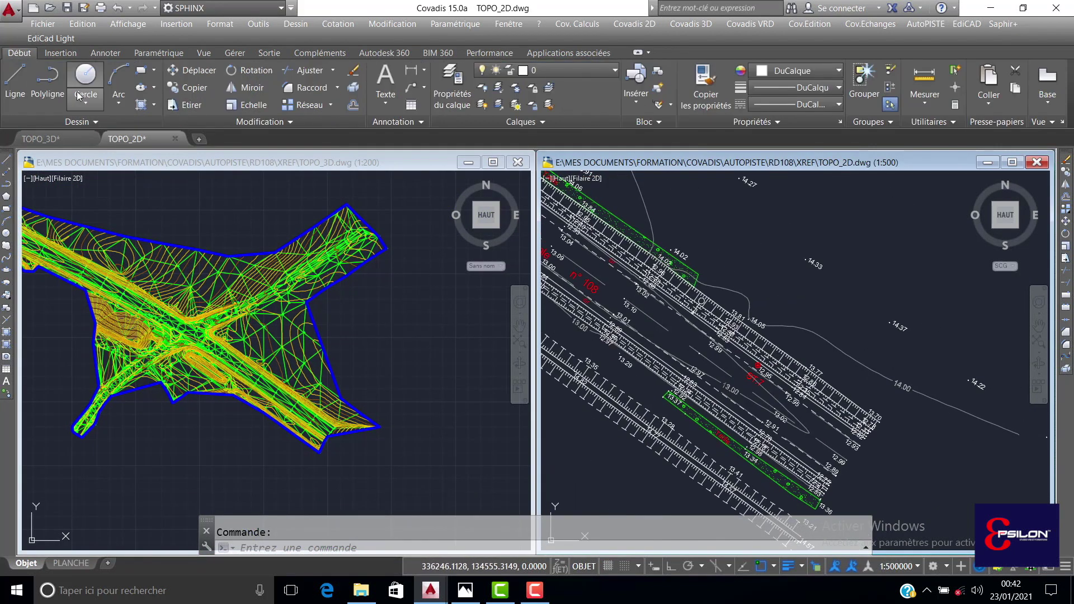
pyautogui.click(48, 81)
pyautogui.scroll(4, 759, 363)
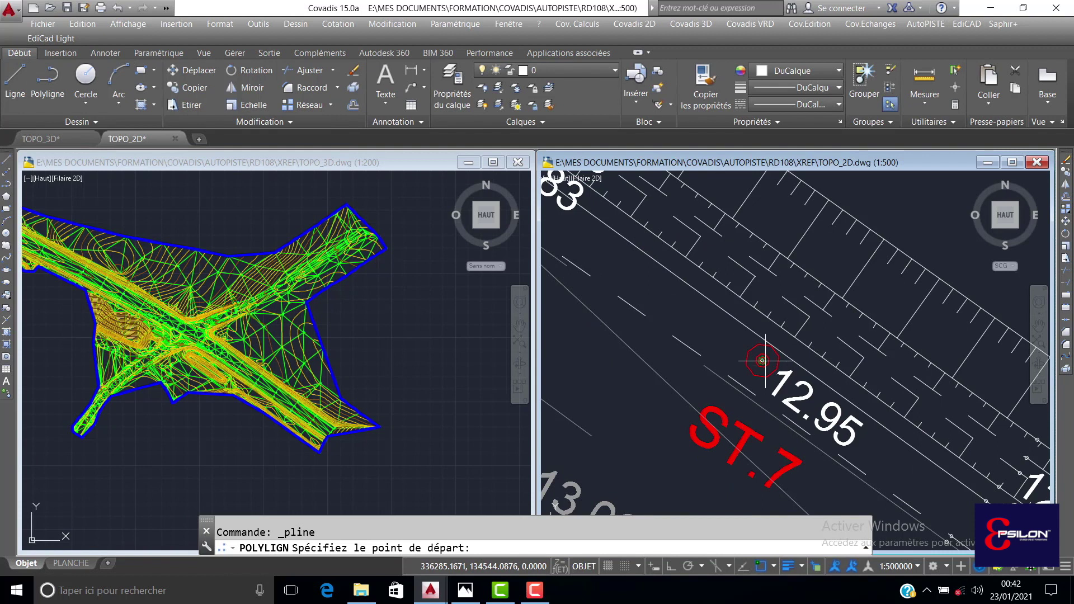
pyautogui.click(761, 360)
pyautogui.scroll(-5, 762, 361)
pyautogui.press('Return')
pyautogui.click(906, 369)
# Copy the marker polyline from TOPO_2D into TOPO_3D at its original coordinates.
pyautogui.click(825, 350)
pyautogui.hotkey('ctrl', 'c')
pyautogui.moveTo(813, 342); pyautogui.dragTo(368, 318, button='right')
pyautogui.click(432, 356)
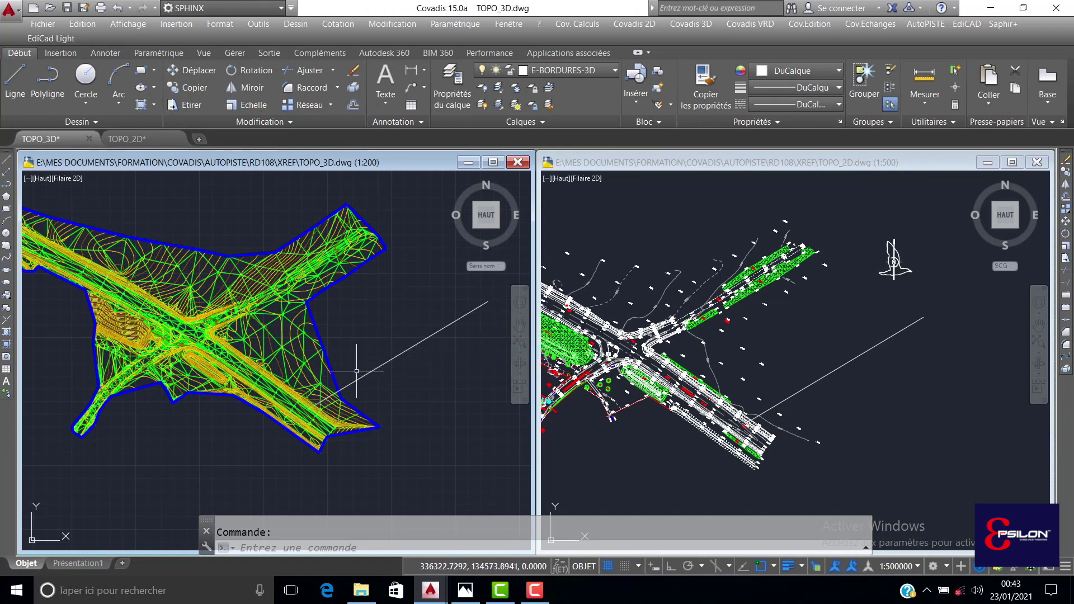
# Locate the survey point at the marker polyline's end in TOPO_3D, and delete the marker polyline from that drawing.
pyautogui.scroll(6, 307, 407)
pyautogui.moveTo(274, 367); pyautogui.dragTo(243, 381, button='middle')
pyautogui.press('Escape')
pyautogui.click(391, 290)
pyautogui.click(396, 297)
pyautogui.press('Delete')
# Remove survey point 1124 from the point objects of the TN terrain model.
pyautogui.moveTo(170, 459); pyautogui.dragTo(251, 425, button='middle')
pyautogui.click(242, 363)
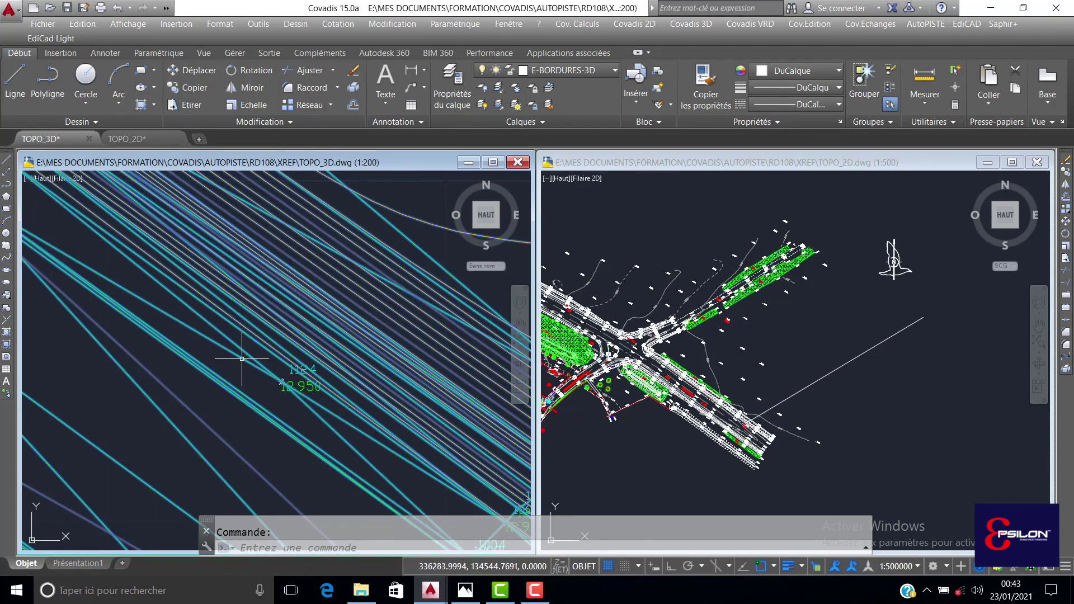
pyautogui.rightClick(250, 371)
pyautogui.moveTo(319, 365)
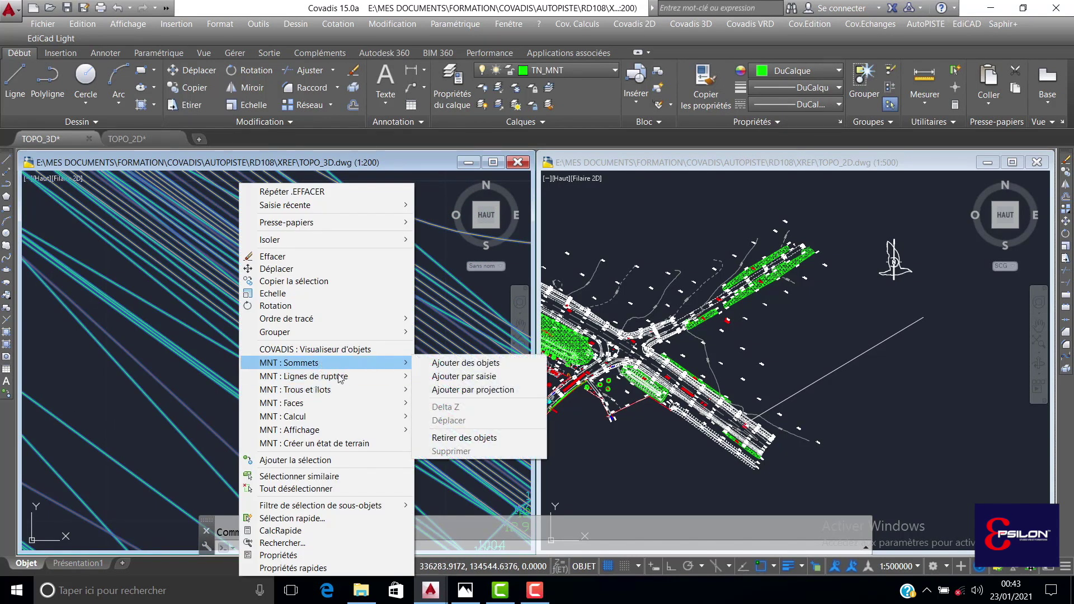
pyautogui.click(453, 438)
pyautogui.scroll(5, 312, 387)
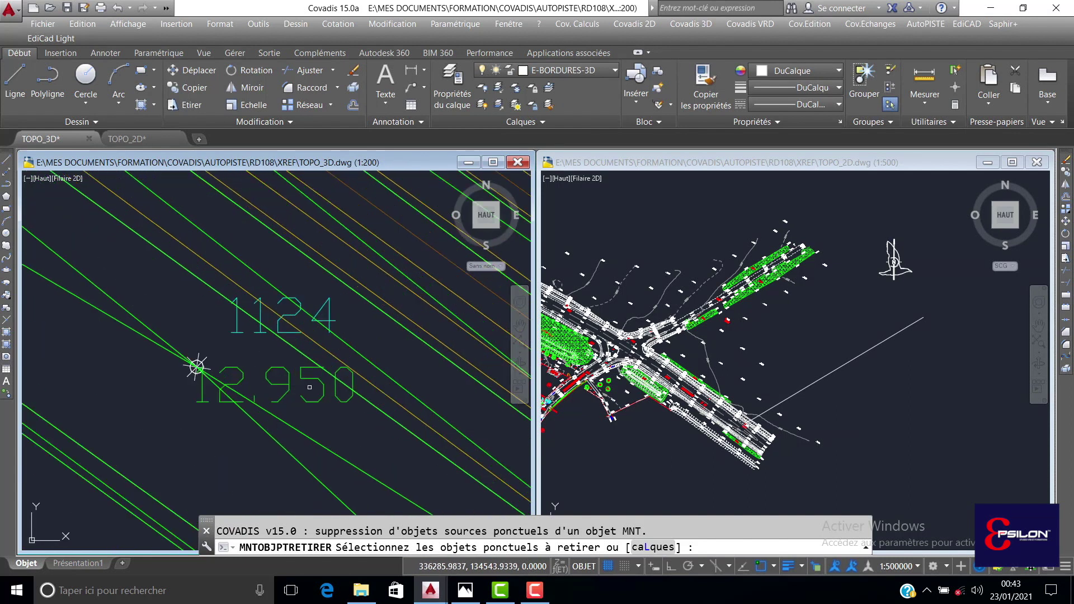
pyautogui.click(281, 383)
pyautogui.press('Return')
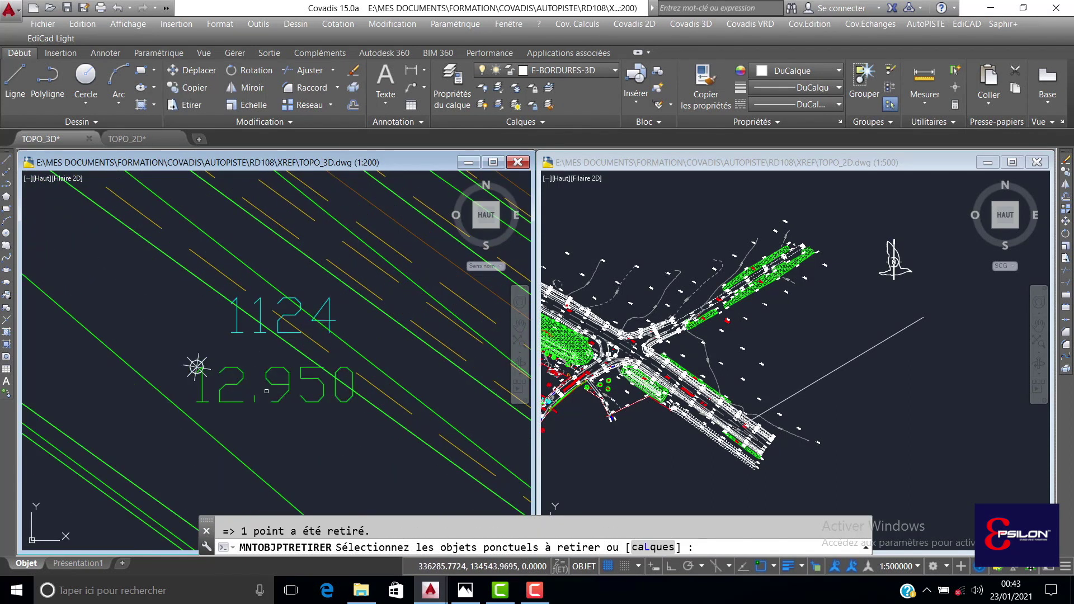